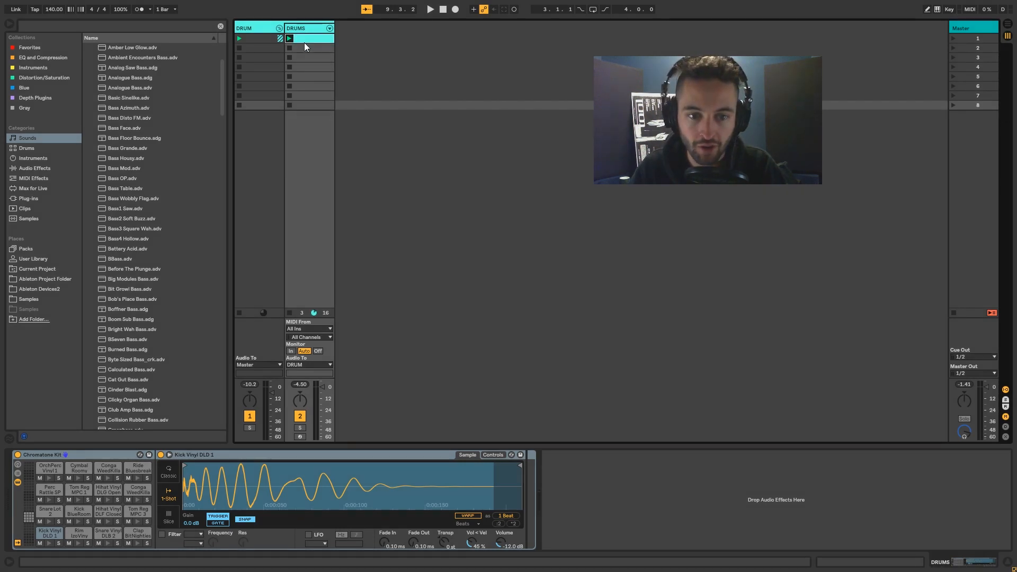
Step: Open the first clip on the DRUMS track to review its drum pattern in the note editor
click(319, 42)
click(849, 565)
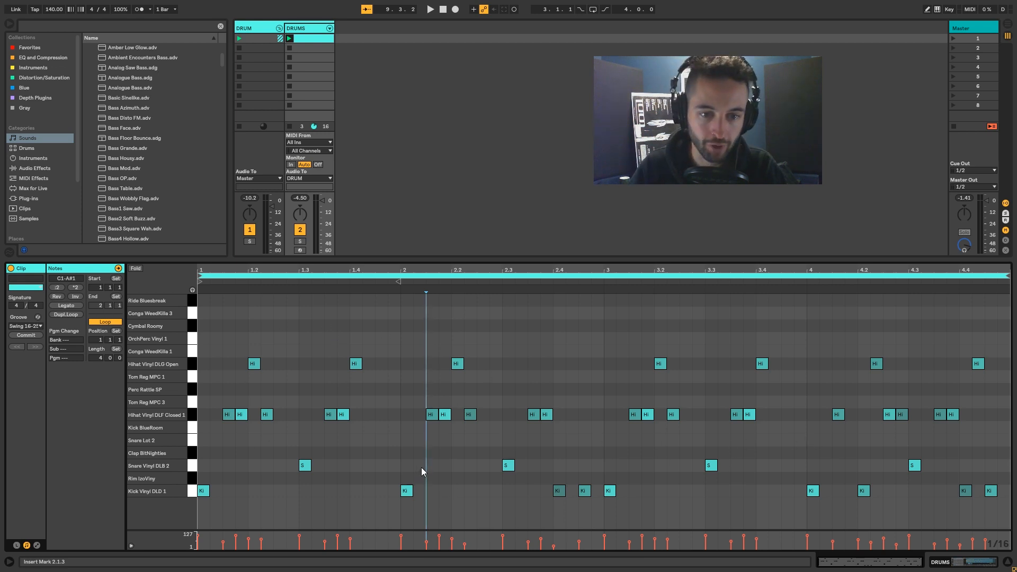
key(Tab)
key(Tab)
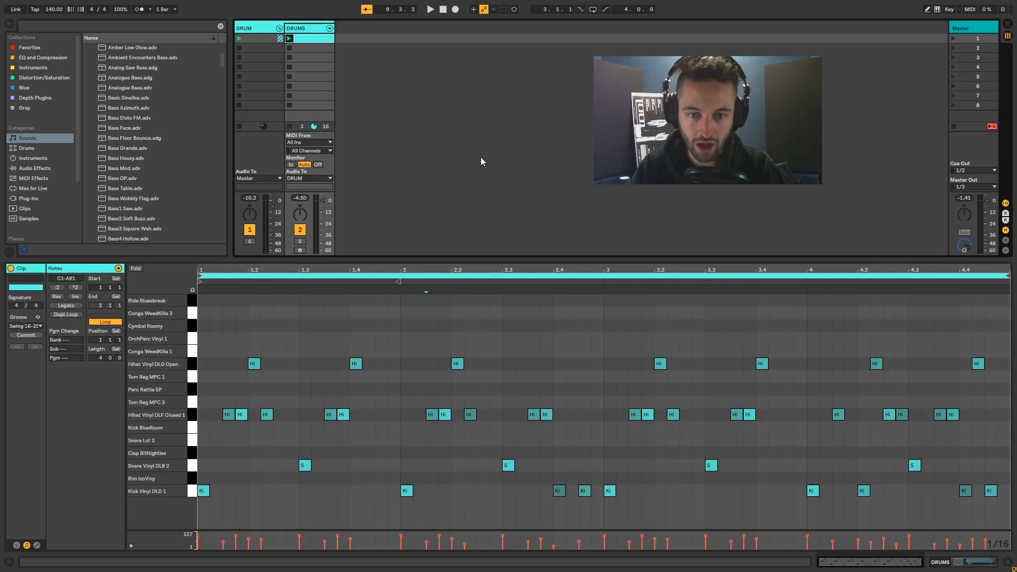
Step: Stop the playing DRUMS clip and shrink the empty clip detail area to enlarge the Session view
click(481, 157)
click(289, 126)
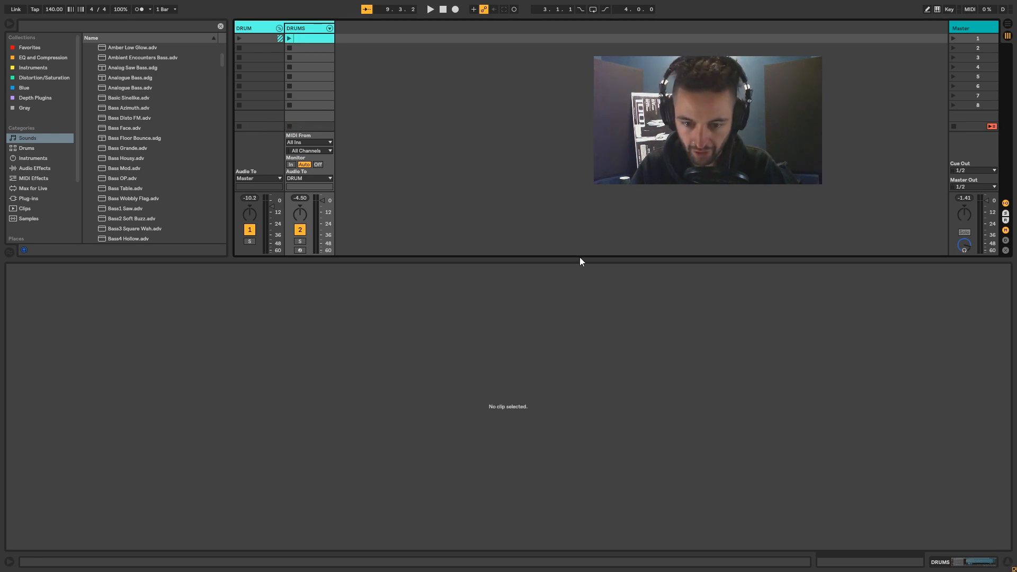
drag(575, 257, 589, 462)
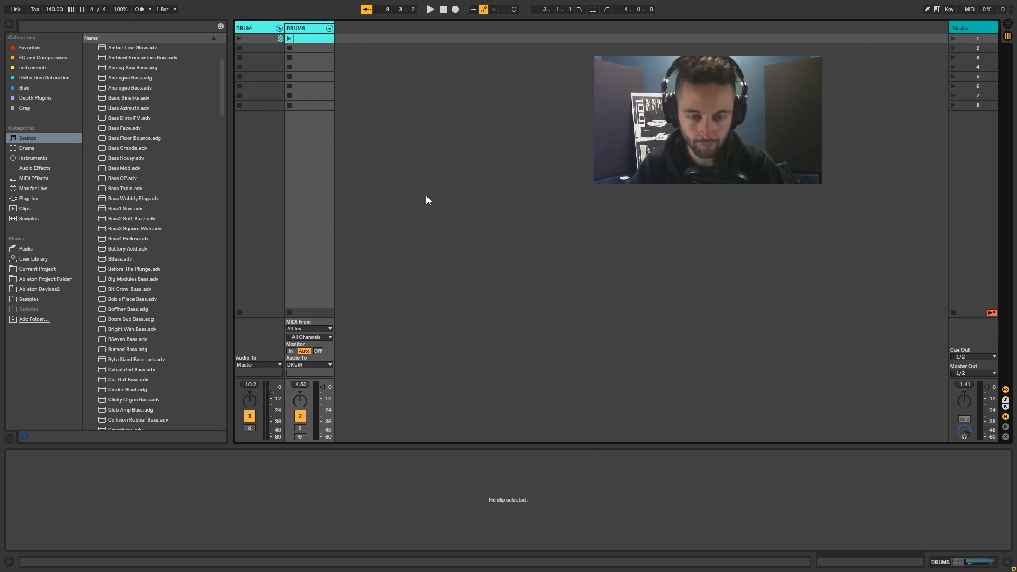
Step: Insert a MIDI track beside the DRUMS track and rename it BASS
right_click(392, 77)
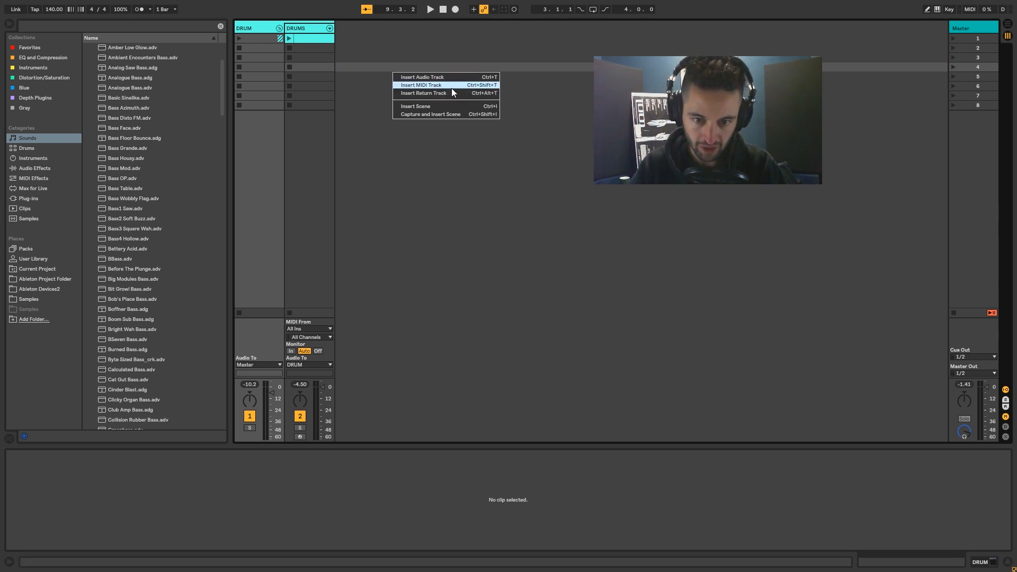
click(495, 86)
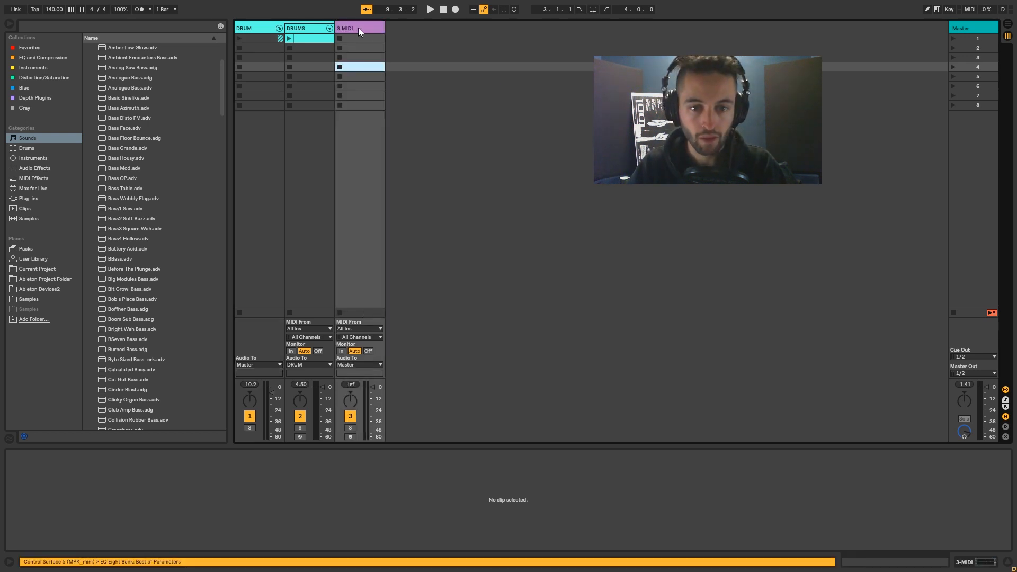
key(ctrl+r)
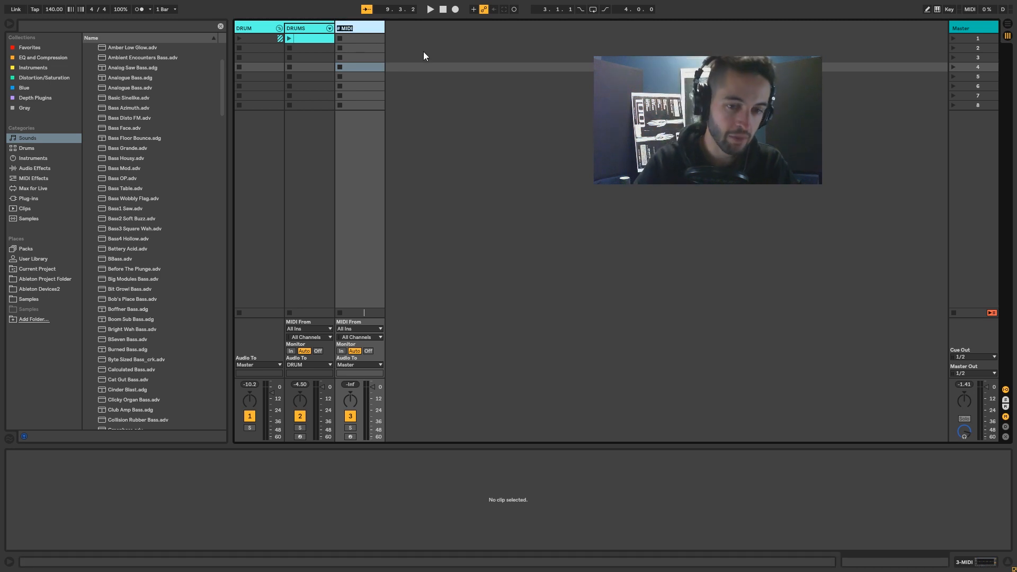
text(BASS)
key(Return)
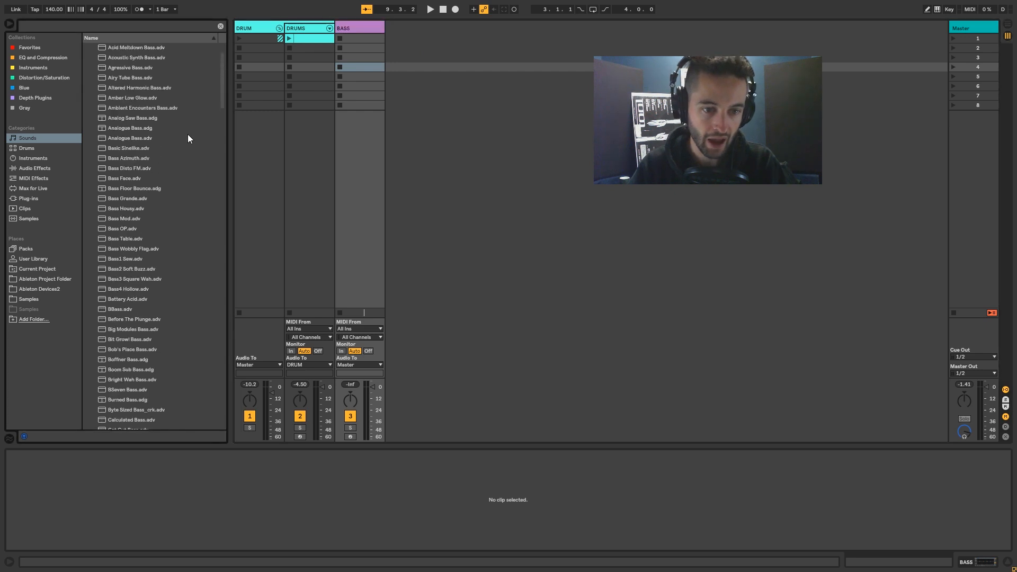
Step: Try to load the Boom Sub Bass preset onto the BASS track
scroll(188, 134, down, 3)
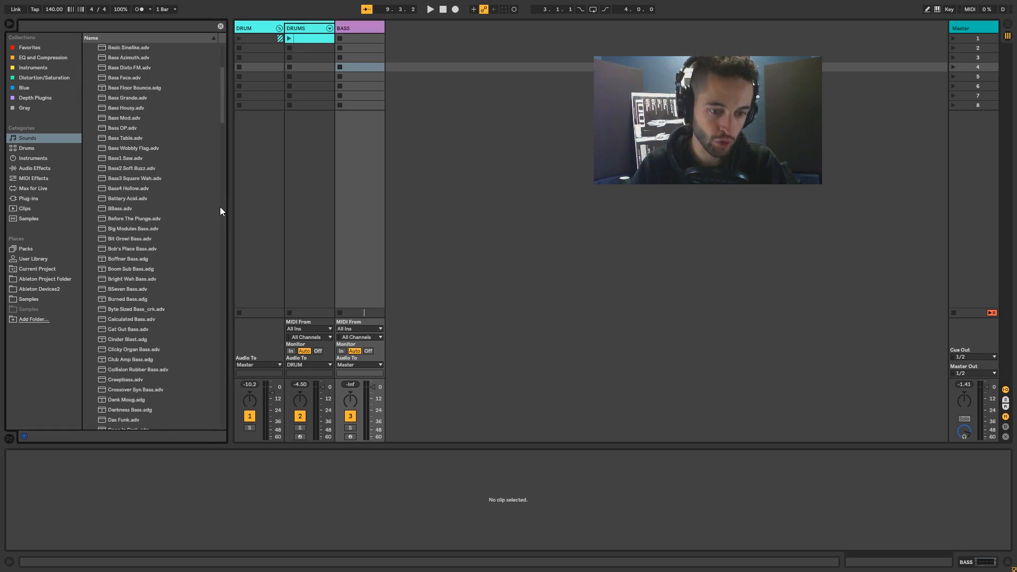
drag(129, 272, 291, 221)
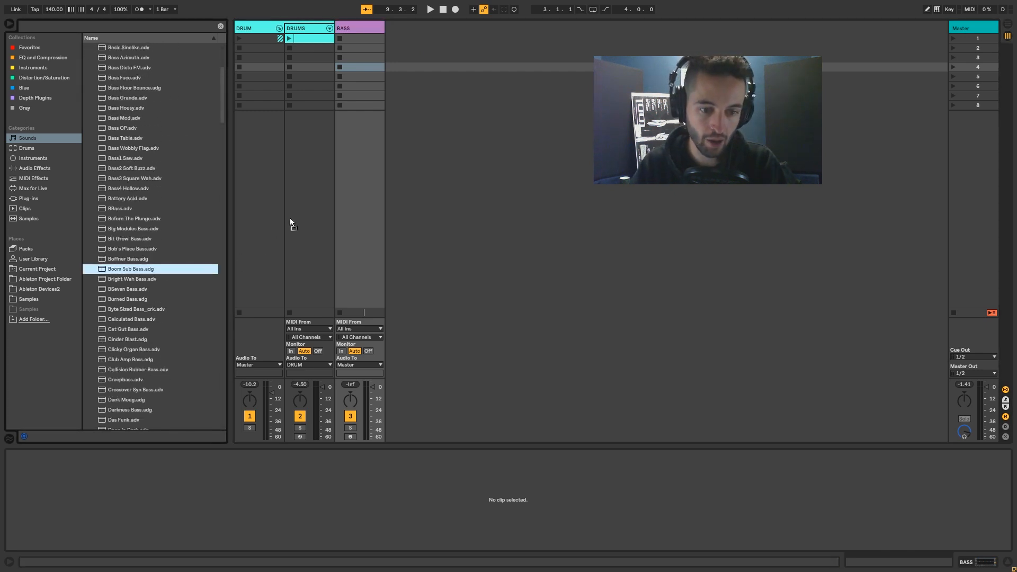
drag(353, 38, 353, 39)
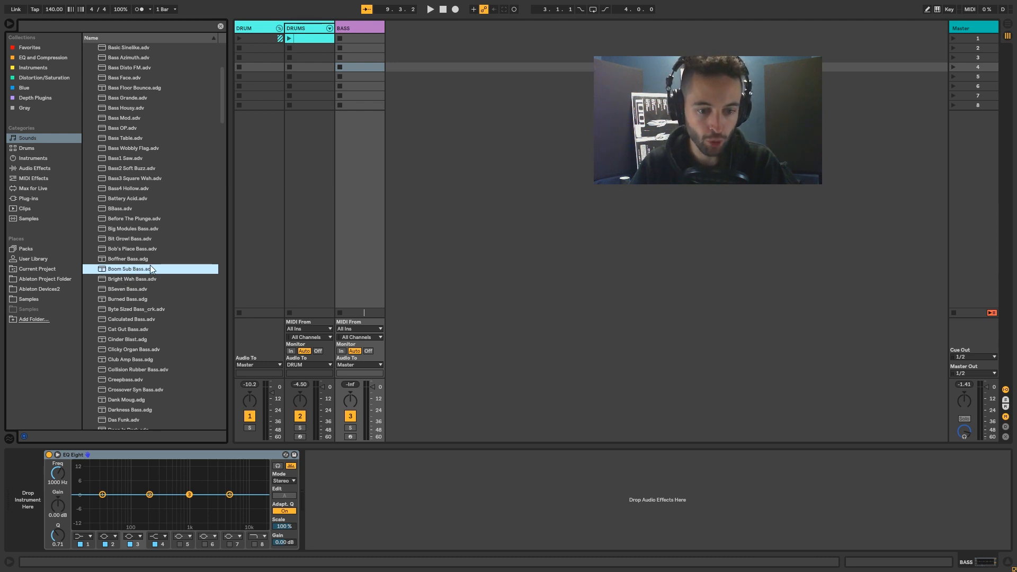
Step: Preview the Boom Sub Bass preset in the Bass category of Sounds and load it onto the BASS track
scroll(107, 272, up, 5)
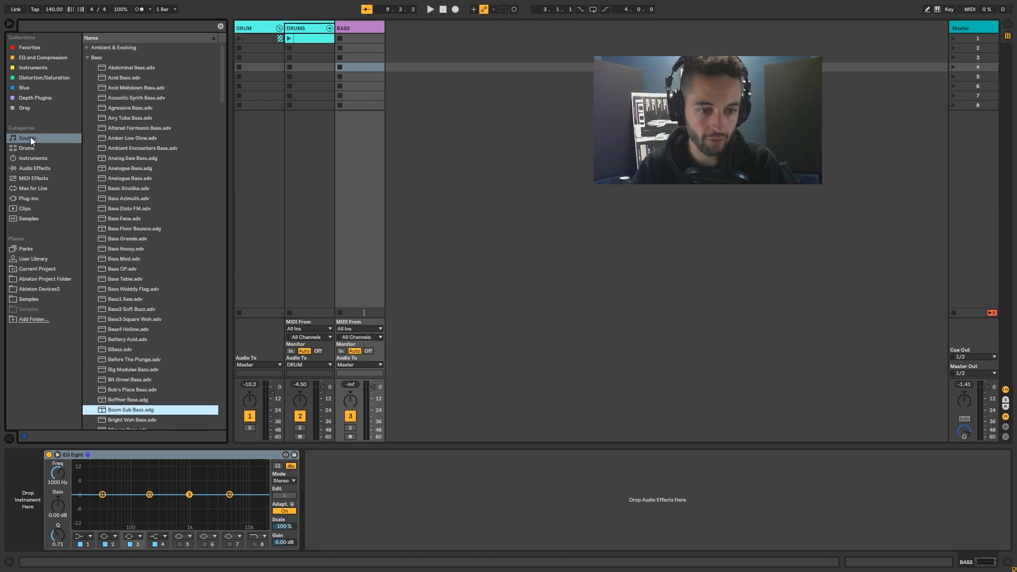
click(87, 57)
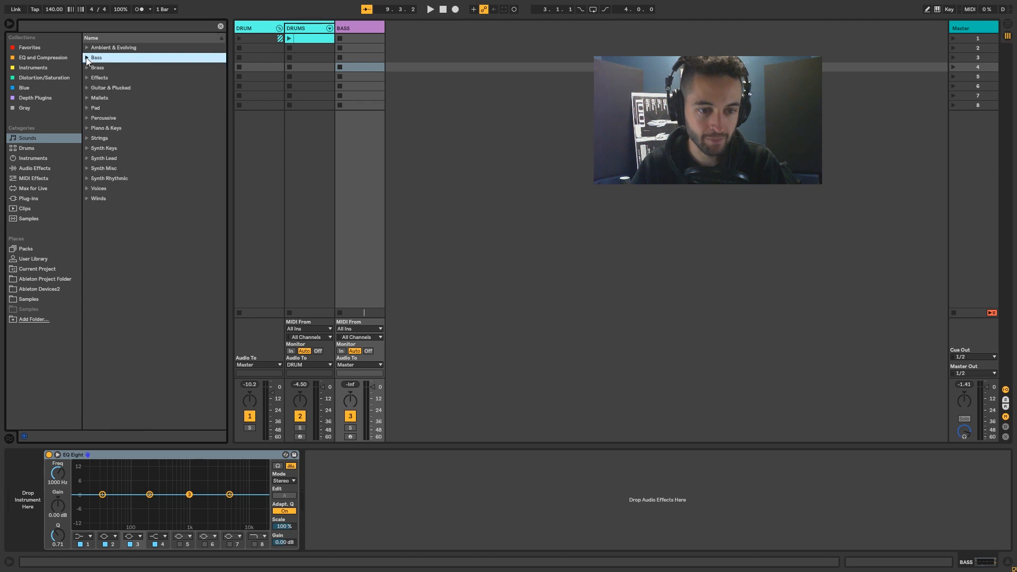
click(87, 57)
scroll(144, 183, down, 3)
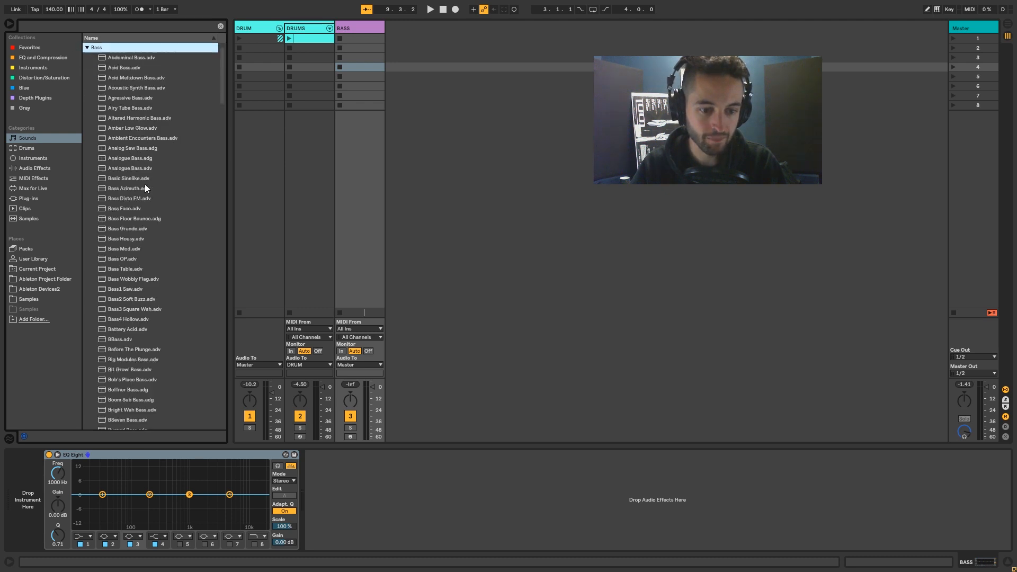
click(132, 312)
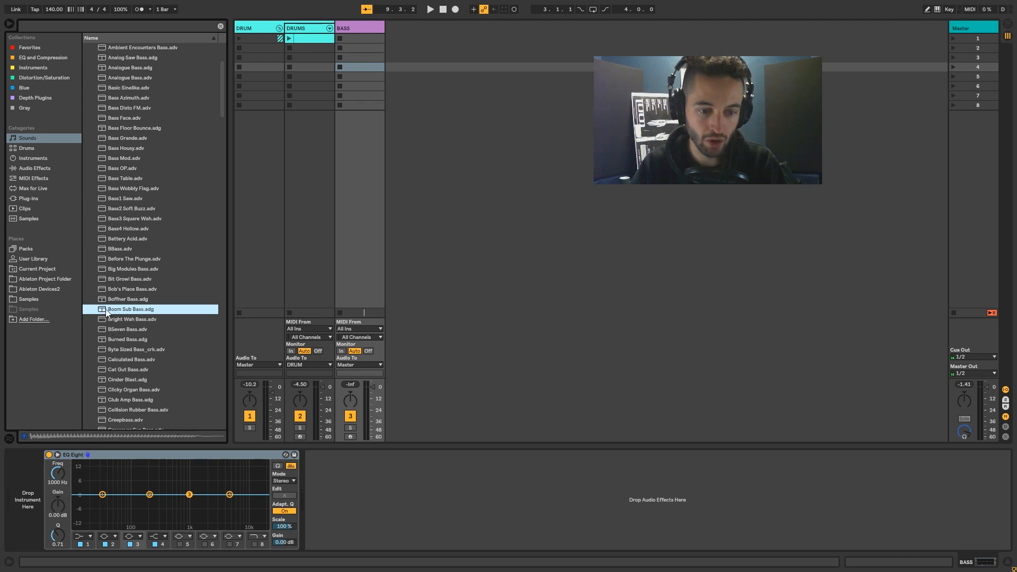
drag(110, 309, 365, 31)
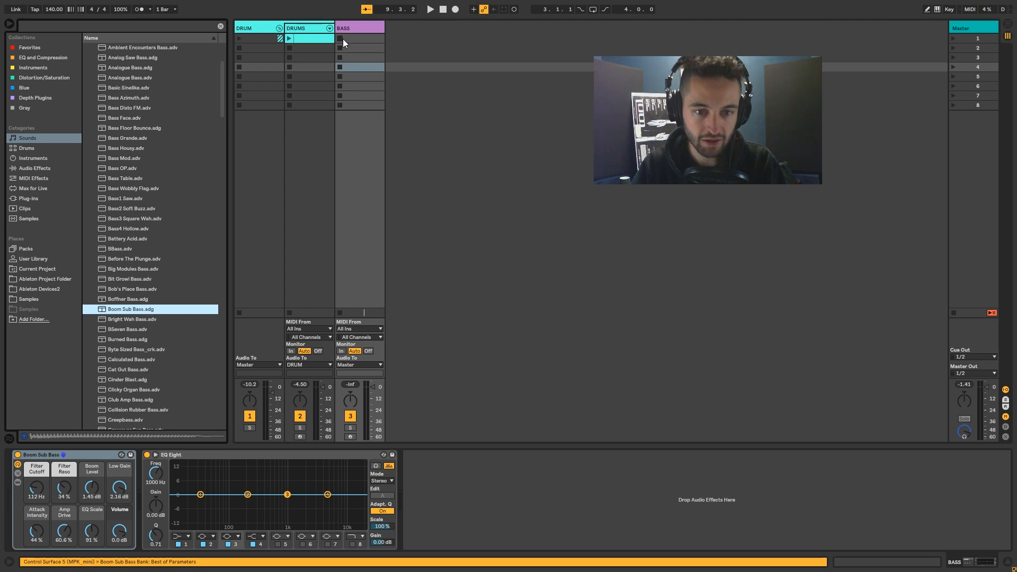
Step: Create a MIDI clip in the first BASS slot, enlarge its note editor and add a 1/16 D1 note at the start
double_click(357, 37)
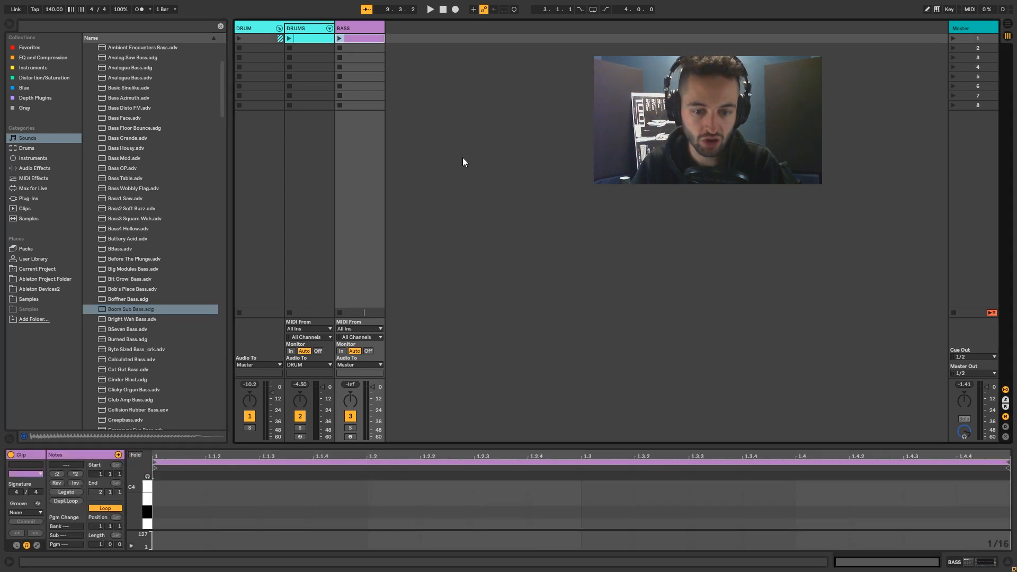
drag(498, 448, 493, 257)
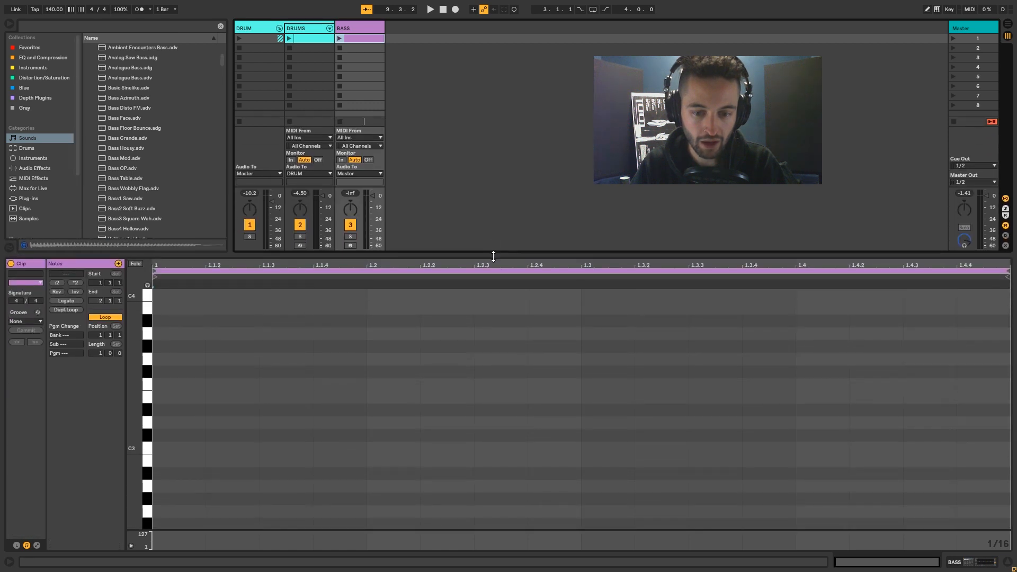
scroll(451, 437, down, 5)
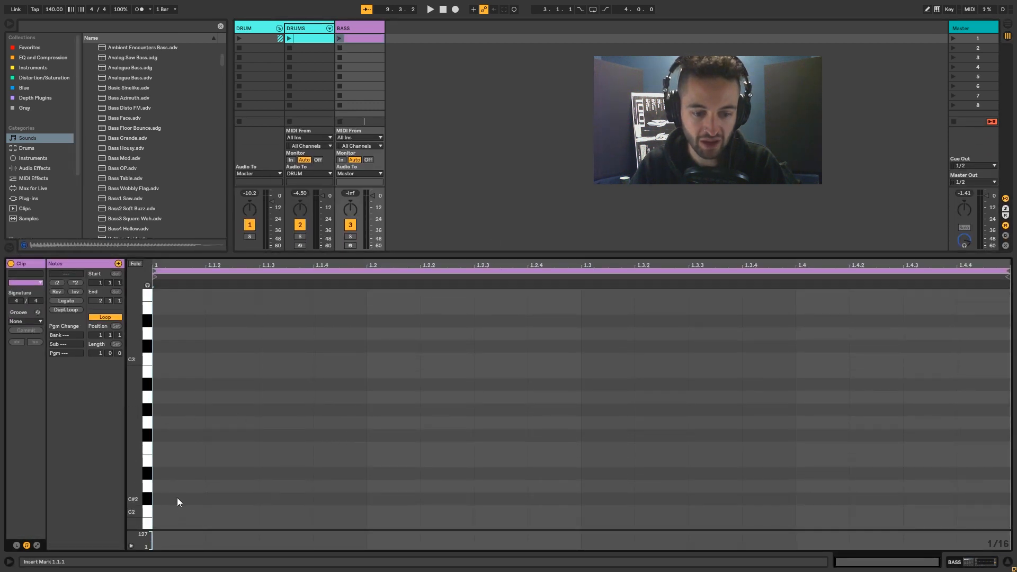
scroll(174, 500, down, 5)
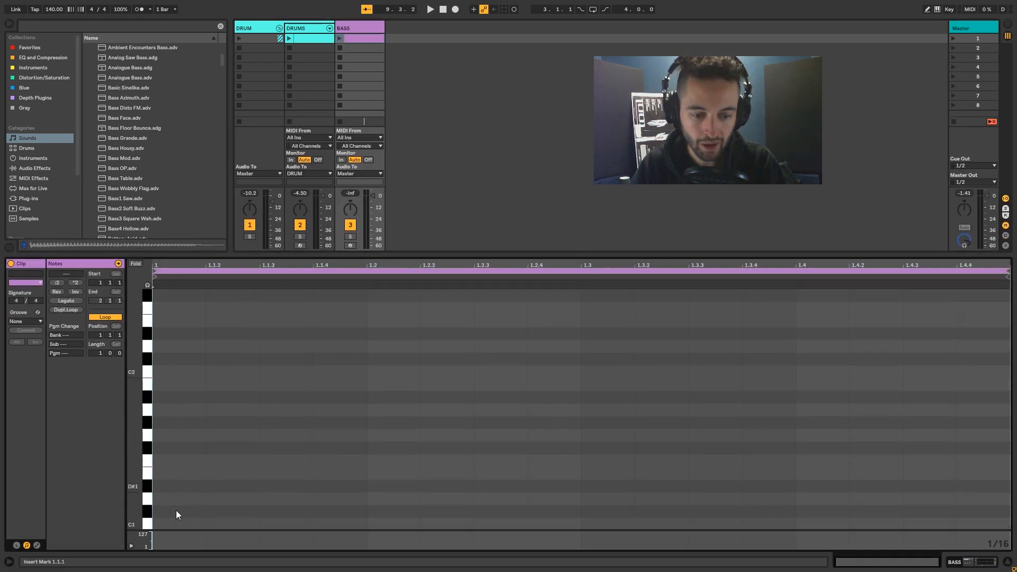
double_click(180, 487)
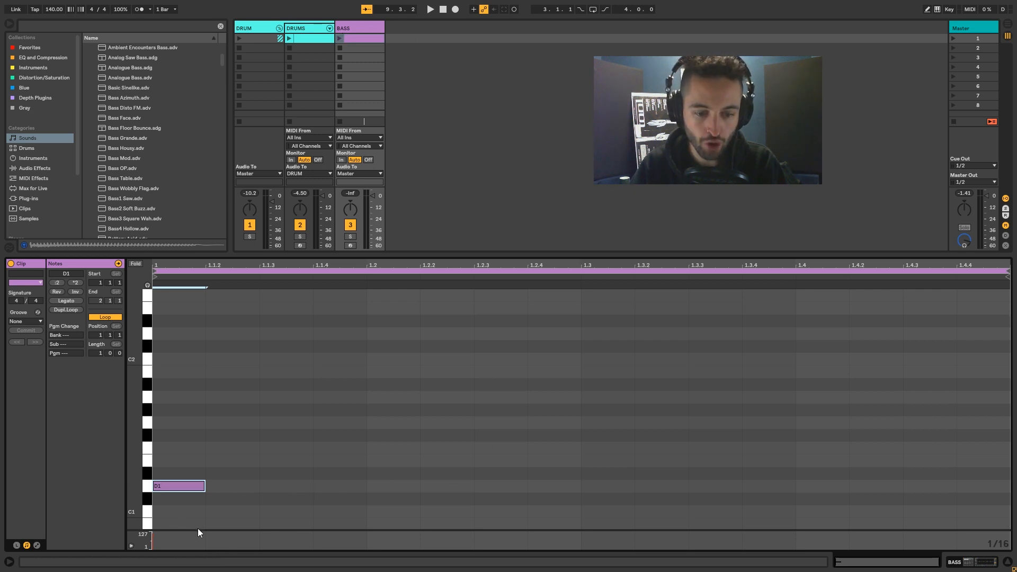
Step: Repeat the 1/16 D1 note on every eighth-note position through 1.4.3 to fill the one-bar bass clip
key(ctrl+d)
key(ctrl+d)
key(ctrl+d)
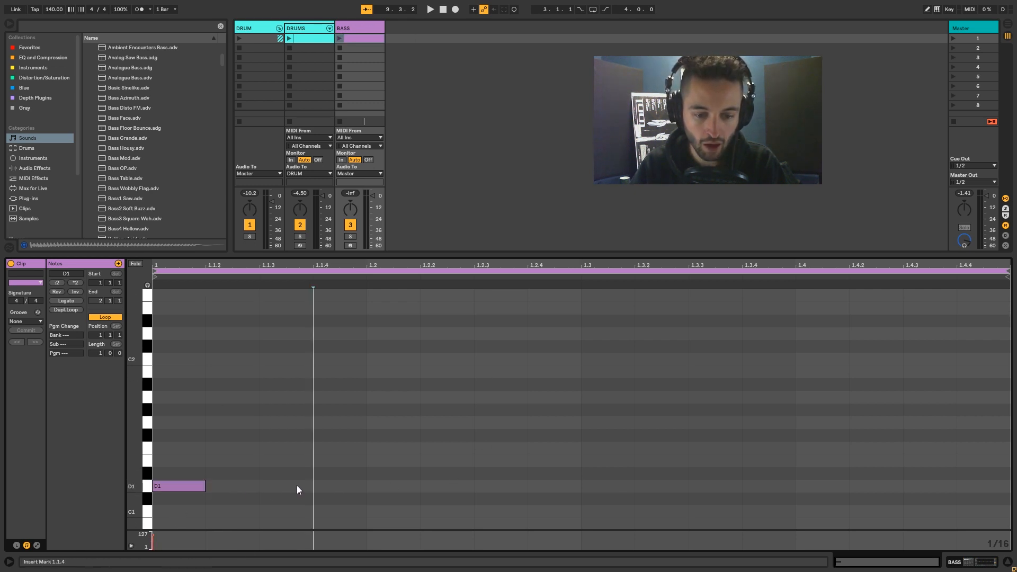
key(ctrl+d)
key(ctrl+d)
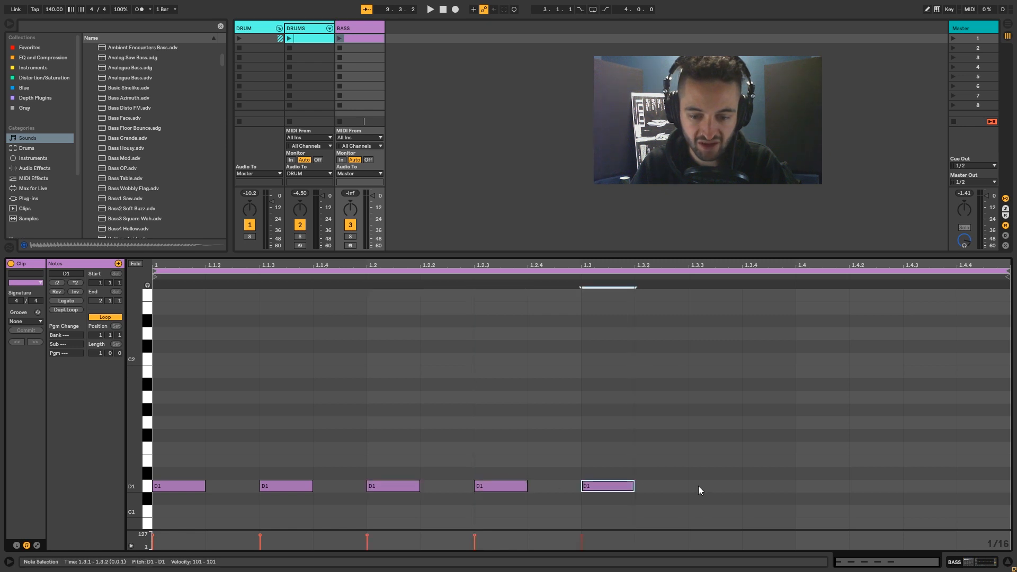
right_click(714, 486)
right_click(630, 446)
key(Escape)
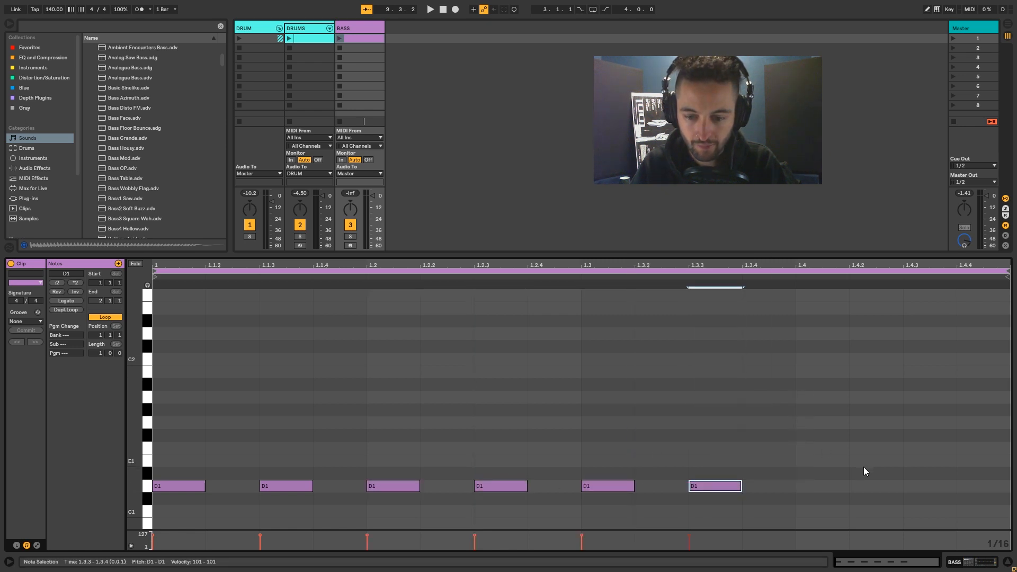
key(ctrl+d)
key(ctrl+d)
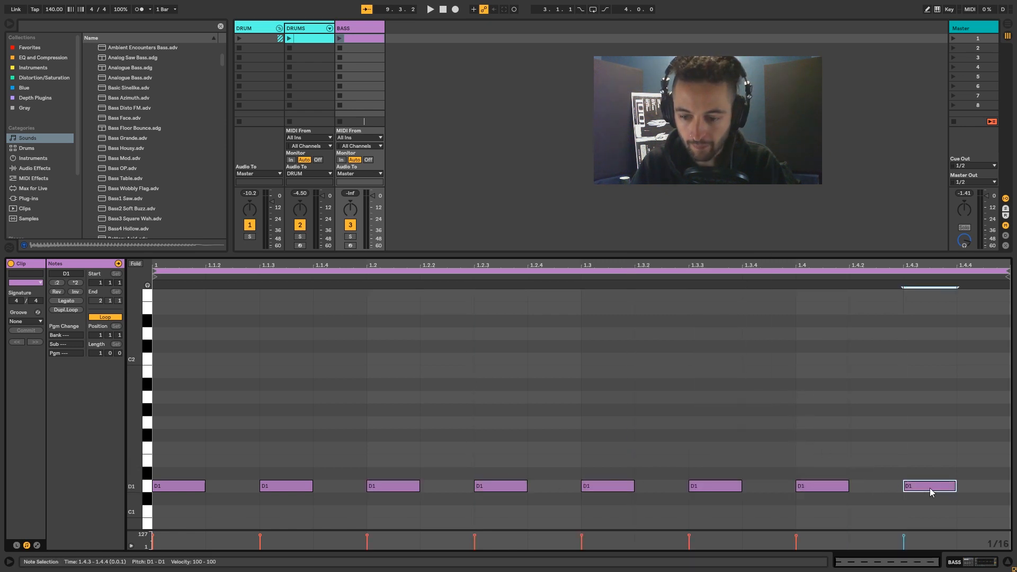
Step: Launch the BASS and DRUMS clips together and listen to the bass pattern against the drums with the bass notes shown
click(339, 38)
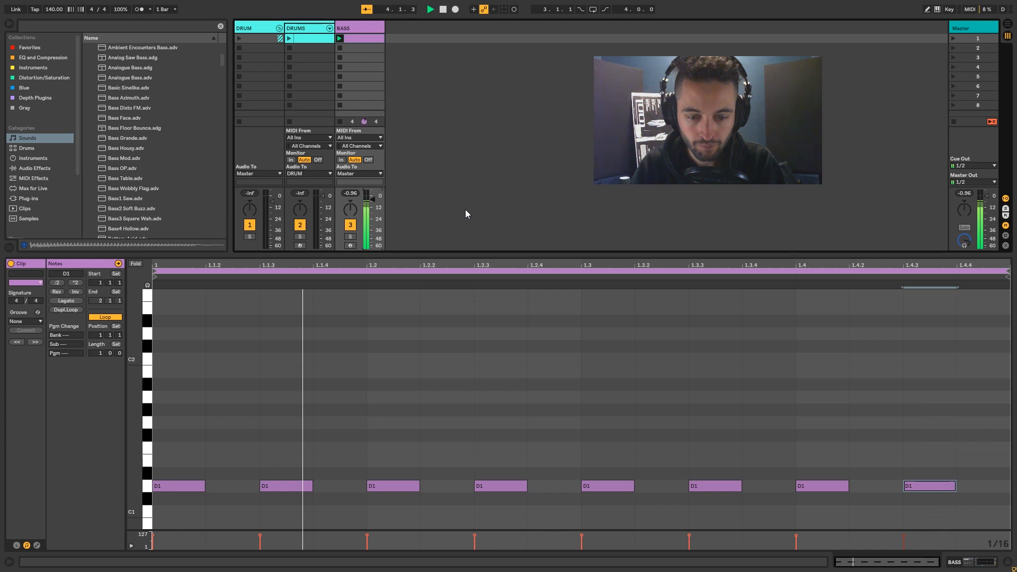
click(291, 39)
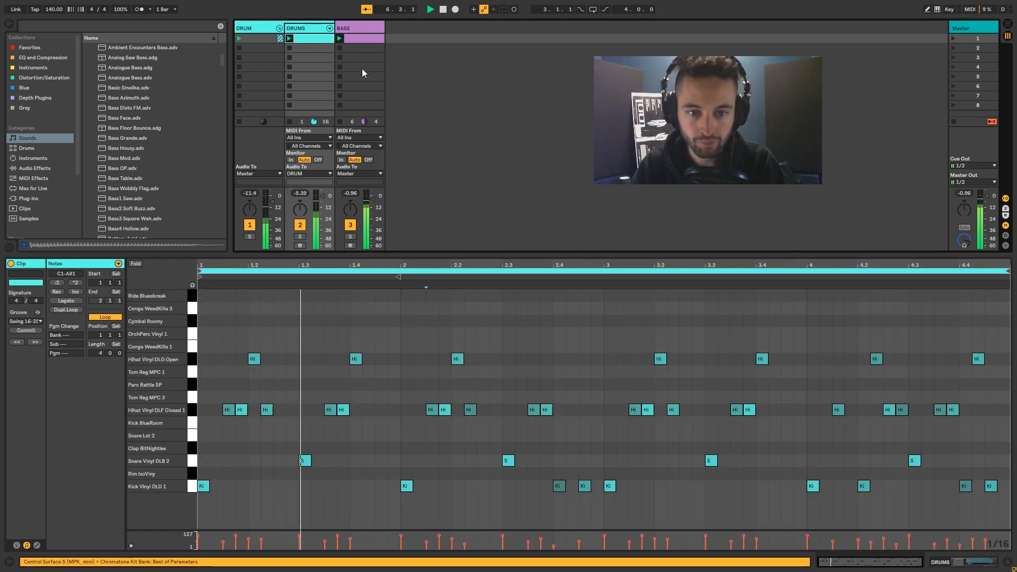
click(361, 40)
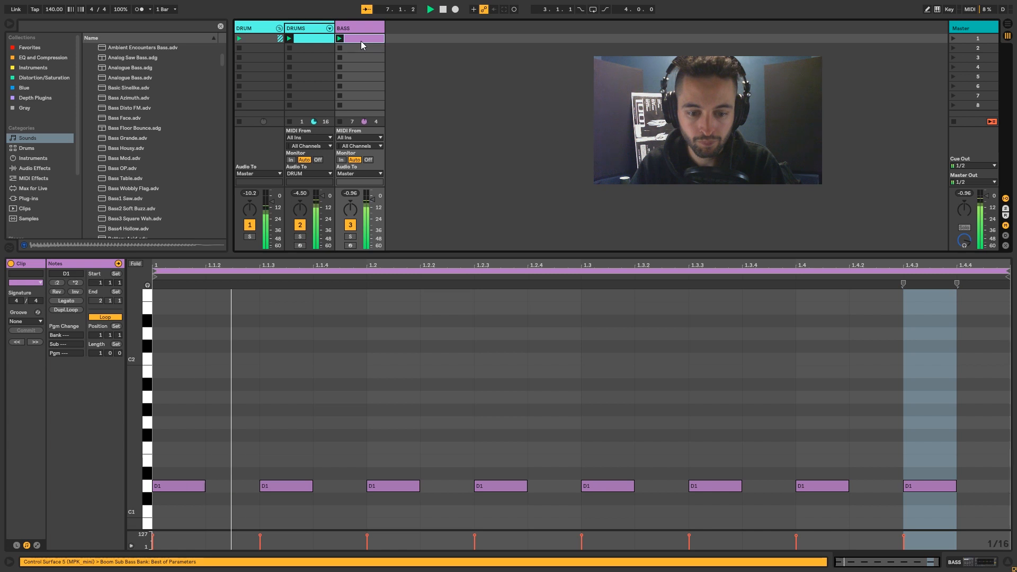
click(539, 376)
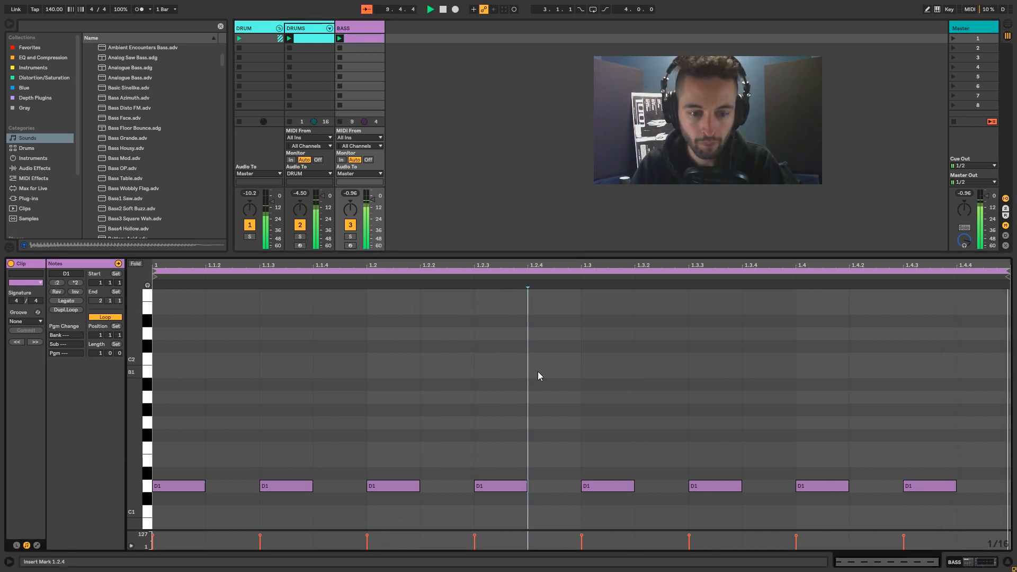
Step: Raise the bass note at 1.1.3 by one octave to D2 and play the clips to check it
click(297, 486)
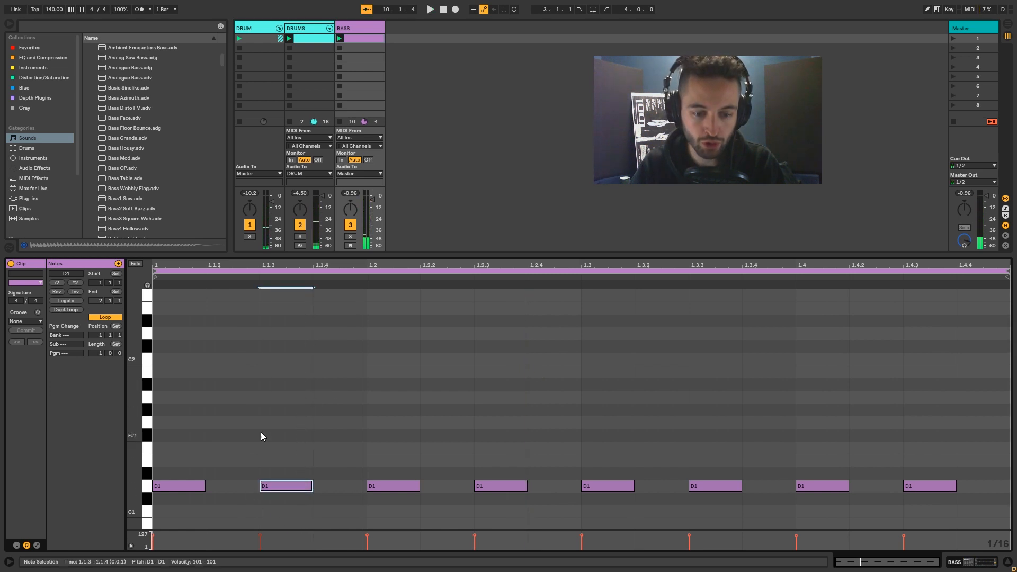
click(288, 457)
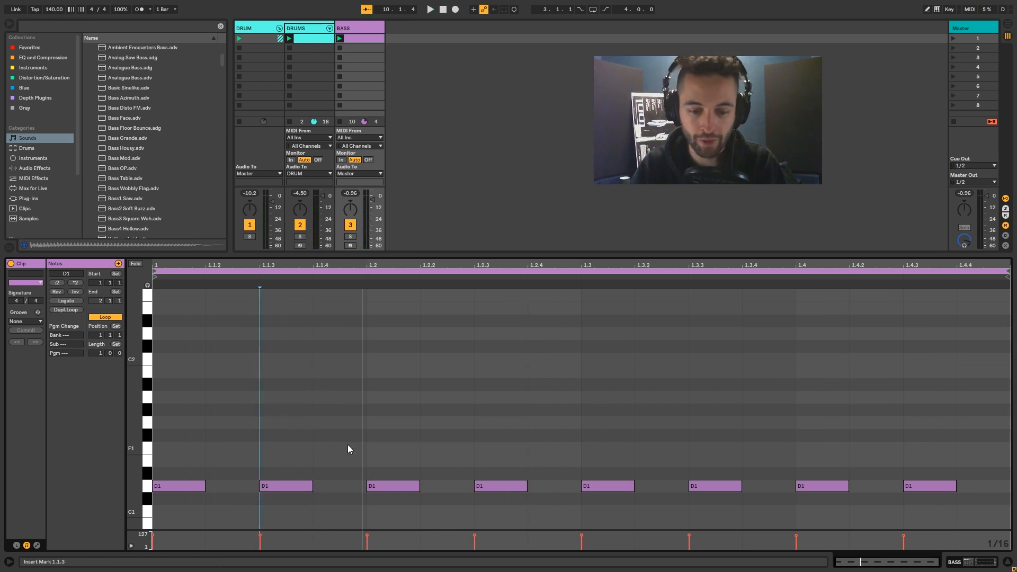
click(297, 486)
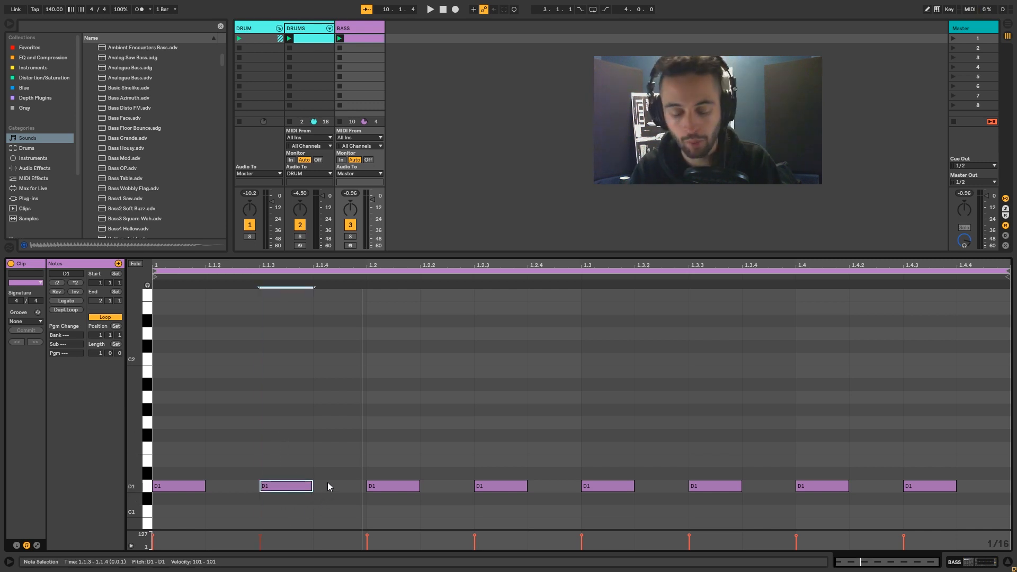
key(shift+Up)
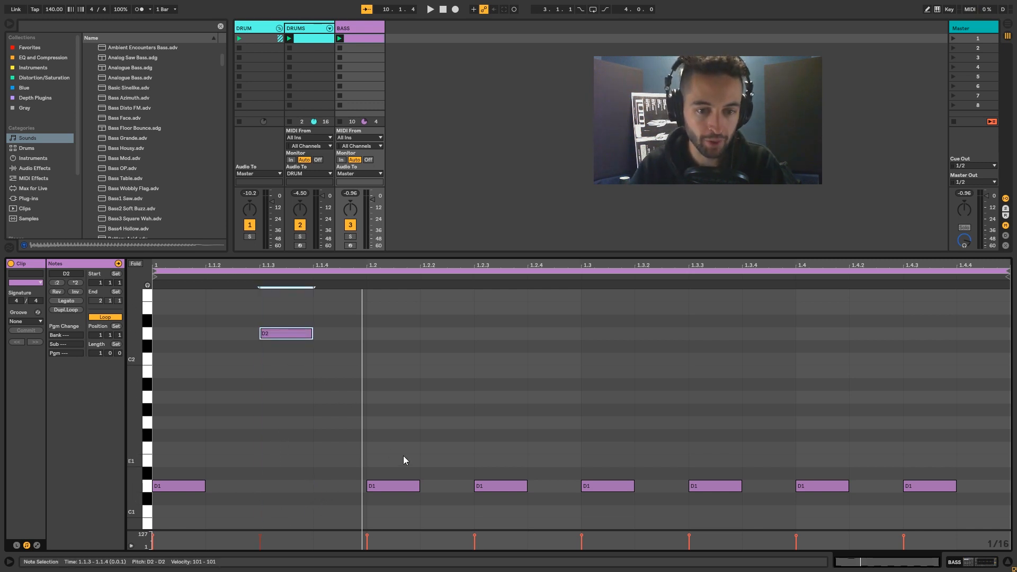
key(space)
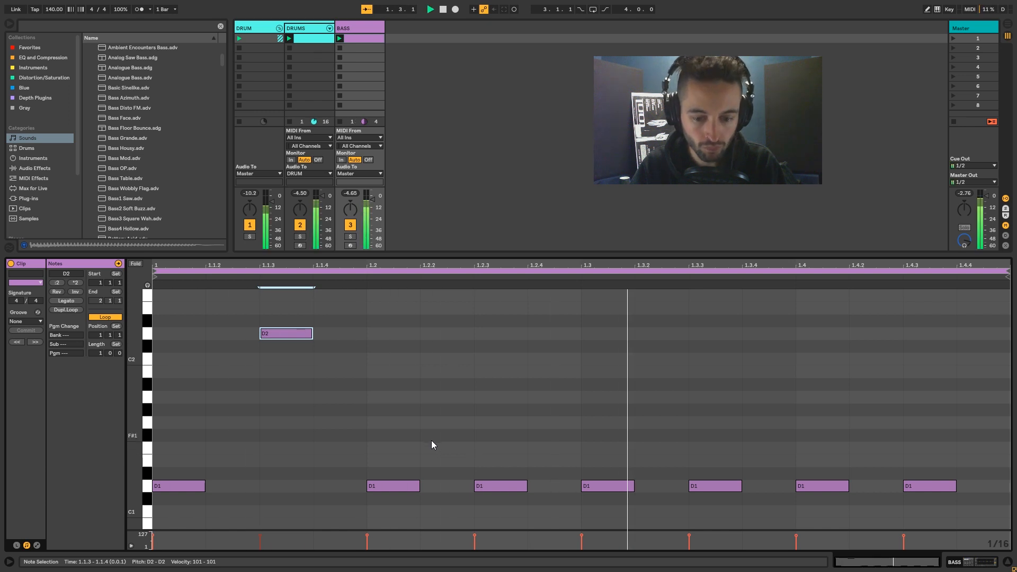
key(space)
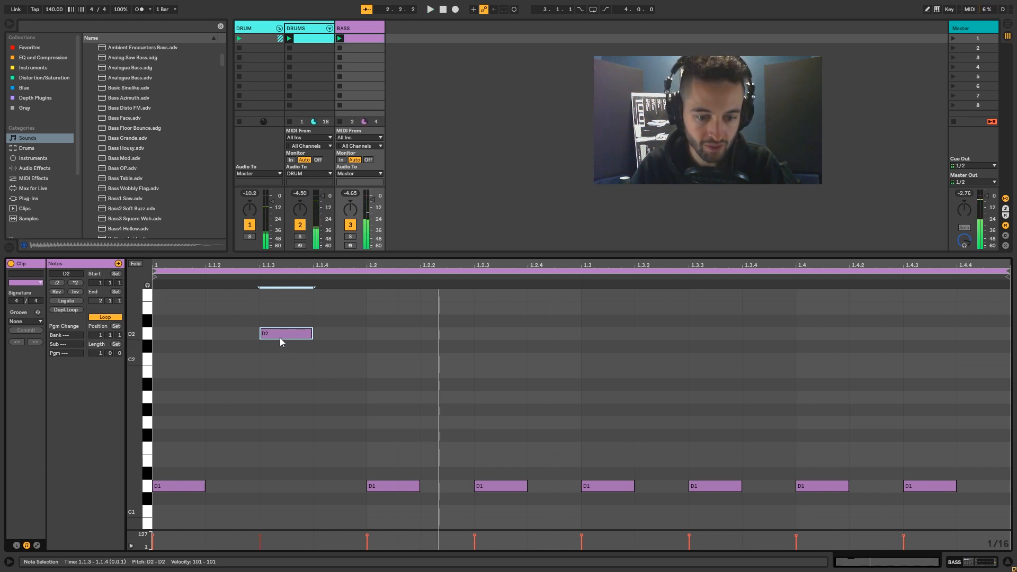
Step: Lower the bass note at 1.1.3 to C2 and the one at 1.3 to C1, playing the clips to check them
click(311, 414)
click(281, 334)
drag(281, 334, 284, 366)
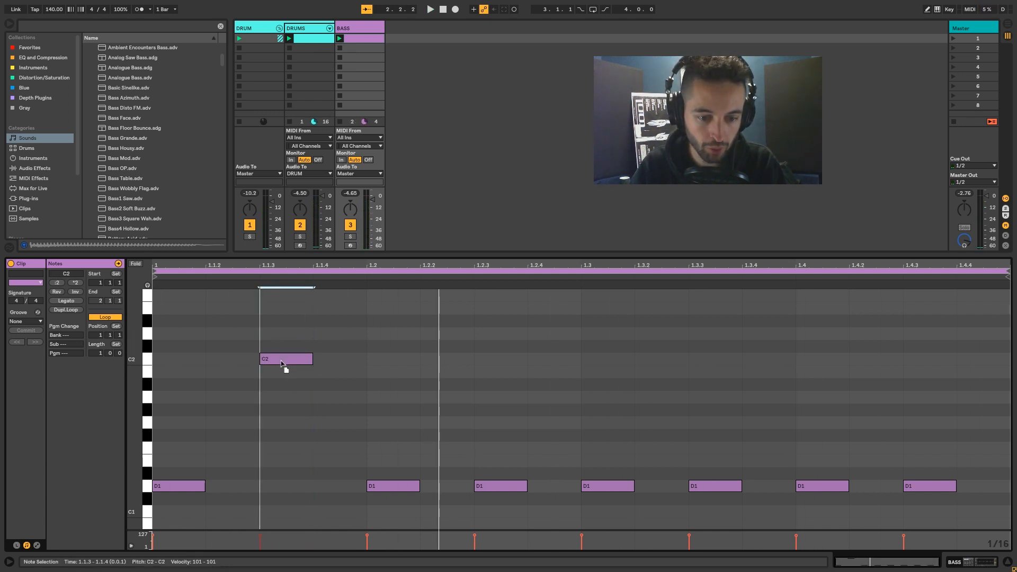
key(space)
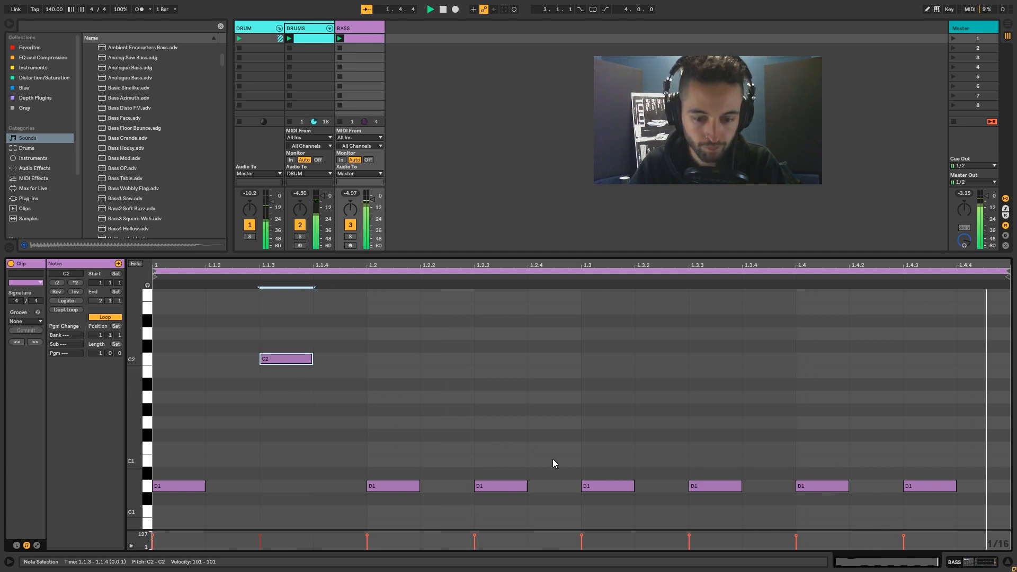
key(space)
drag(613, 488, 613, 512)
key(space)
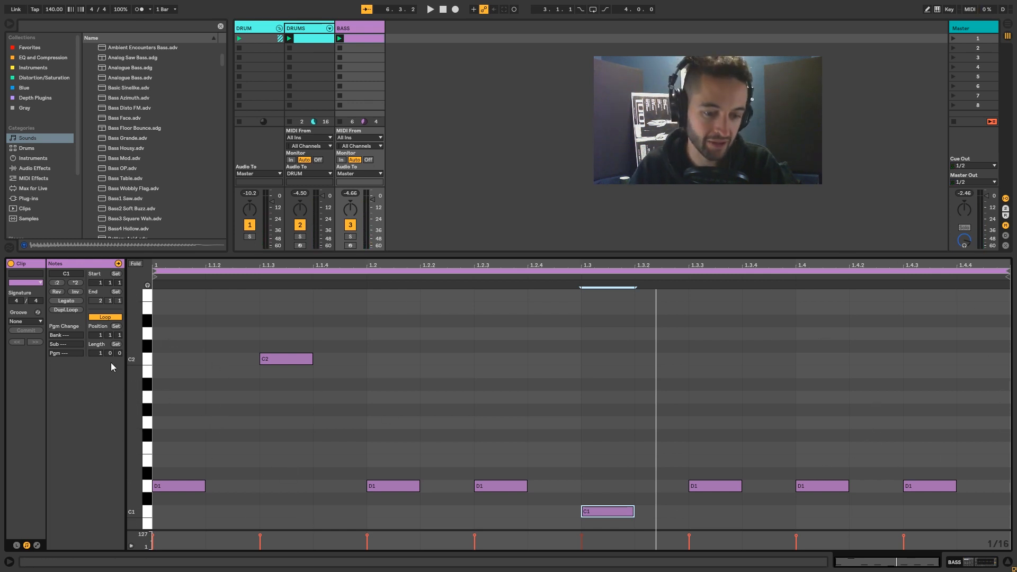
Step: Set the bass clip's loop length to 4 bars
click(99, 354)
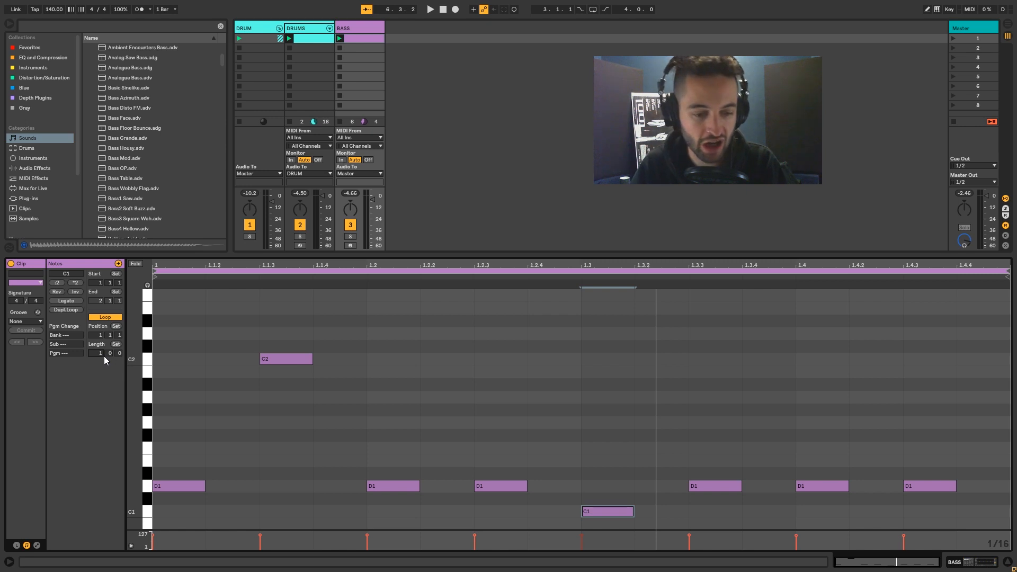
text(3)
key(Return)
text(4)
key(Return)
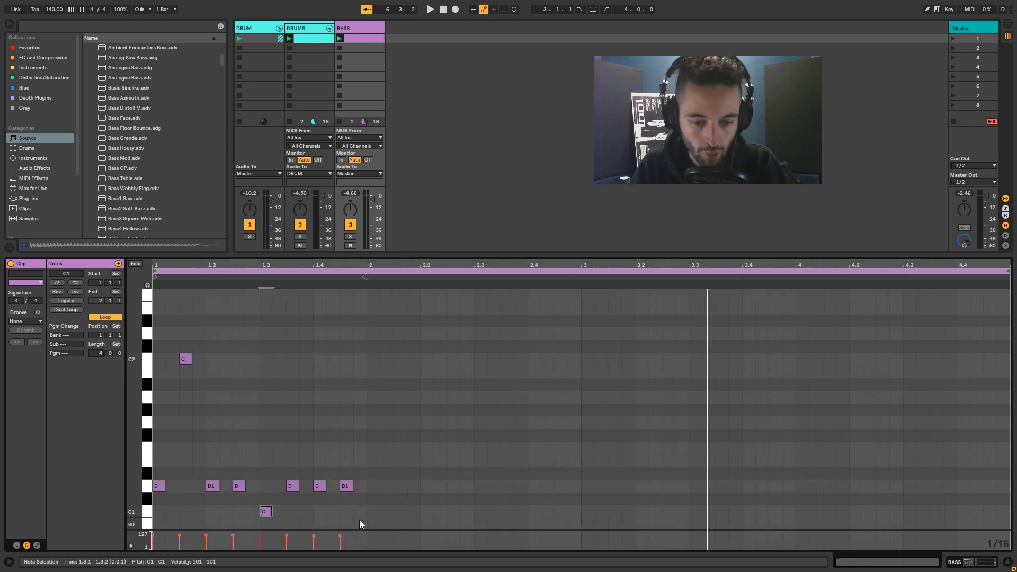
Step: Copy all the notes of bar 1 into bars 3 and 2 of the bass clip
drag(365, 521, 156, 317)
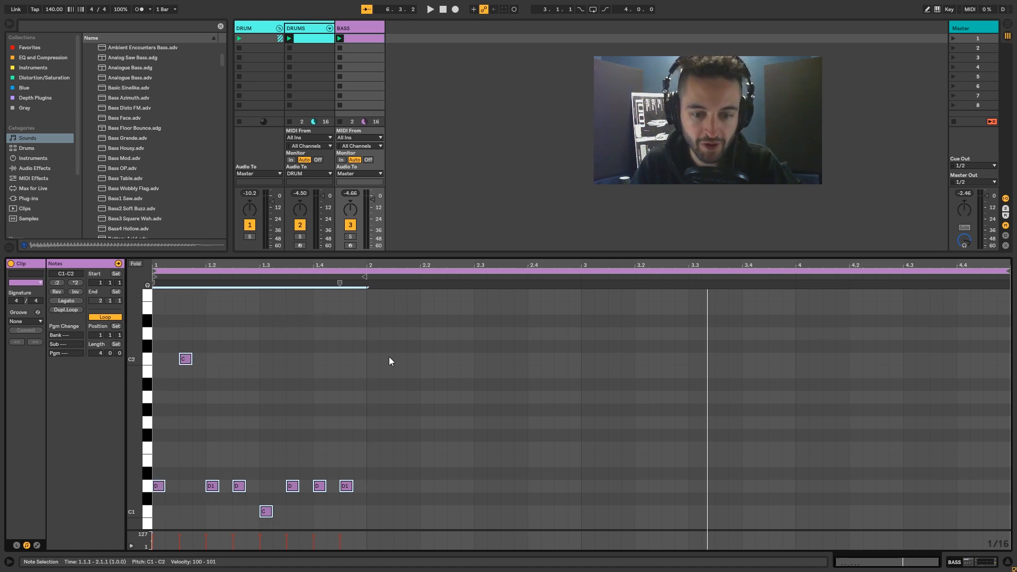
key(ctrl+c)
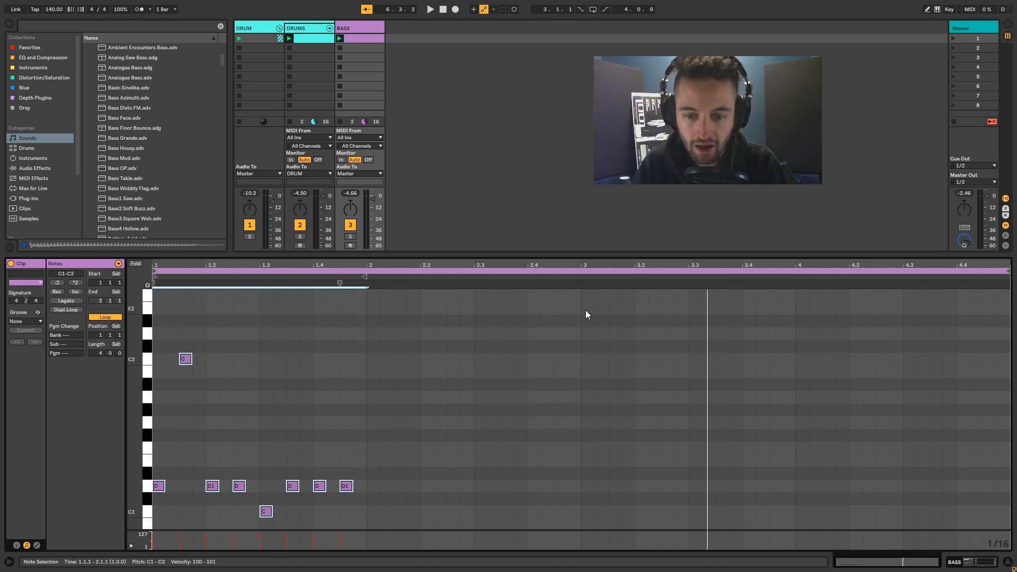
click(585, 313)
key(ctrl+v)
click(803, 322)
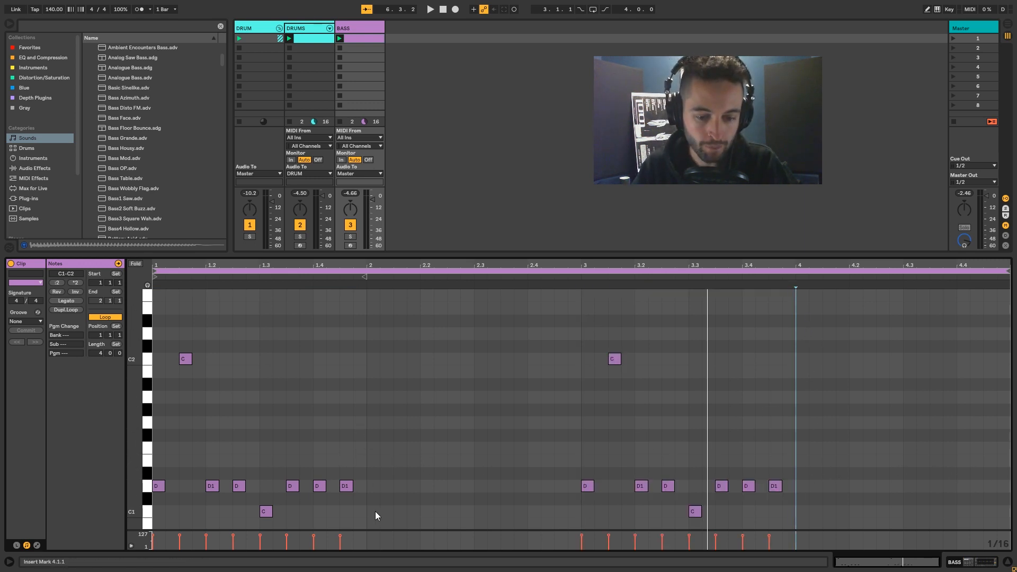
drag(367, 516, 170, 344)
key(ctrl+d)
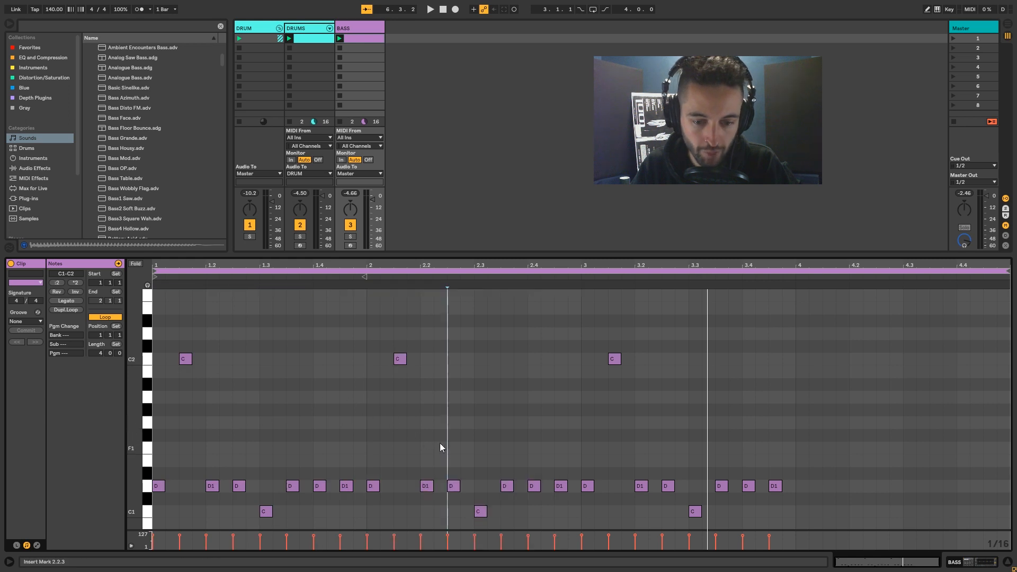
Step: Lower the C2 note at 2.1.3 to A1 and play the clips to check it
click(399, 360)
drag(399, 365, 401, 398)
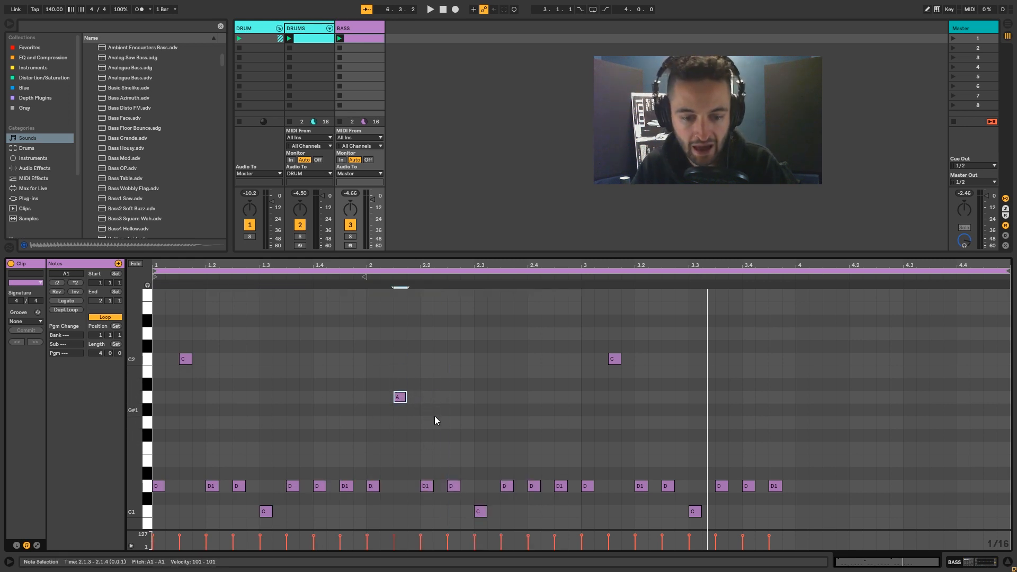
key(space)
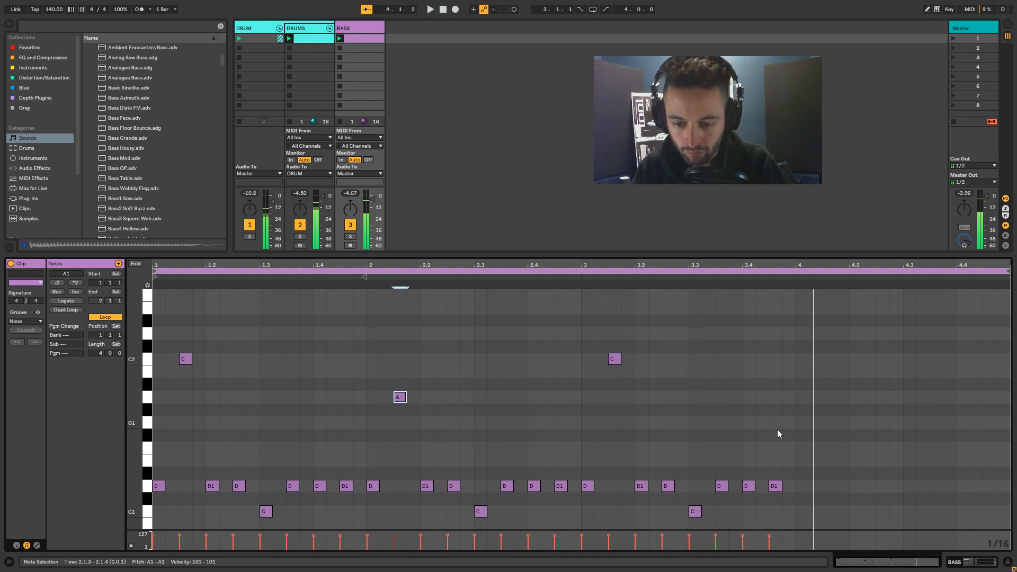
Step: Paste the copied one-bar pattern into bar 4 and lower its note at 4.1.3 to A1
click(803, 485)
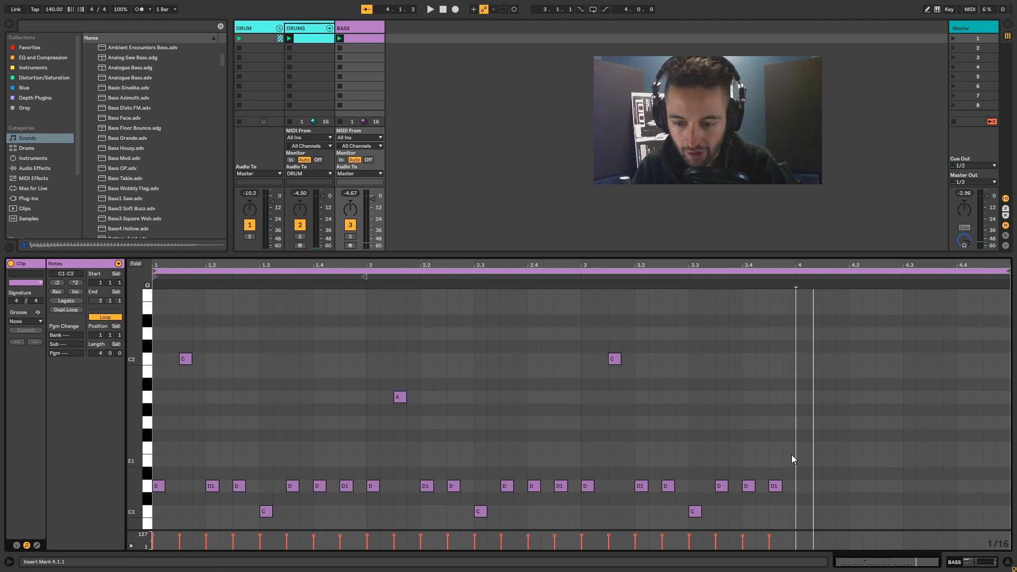
key(ctrl+v)
click(829, 360)
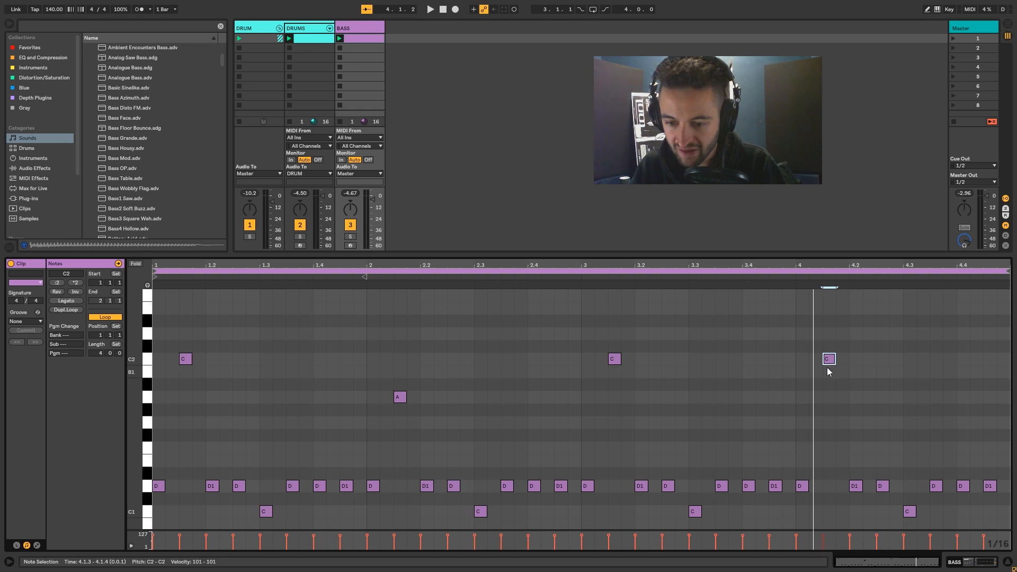
drag(829, 361, 830, 400)
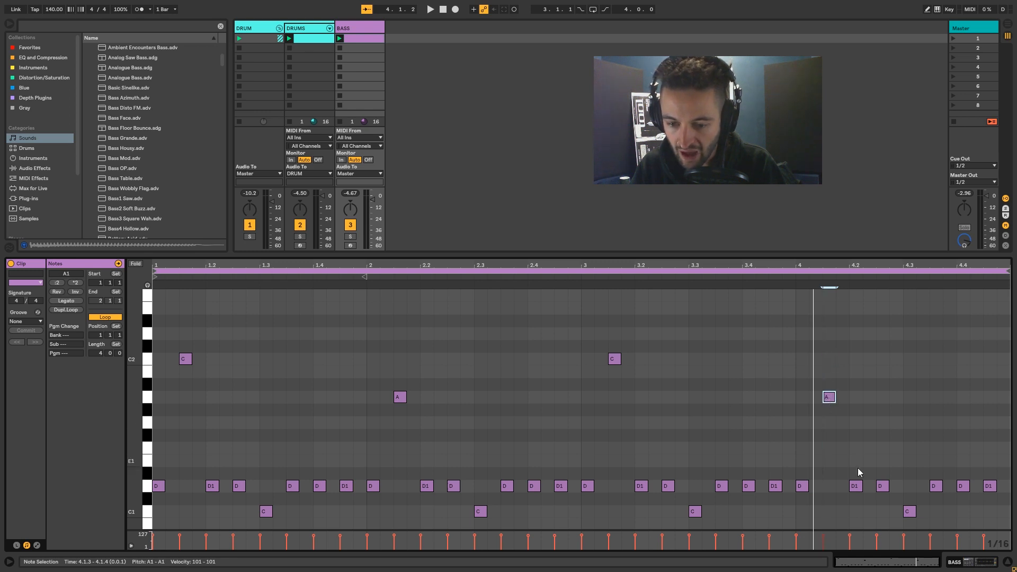
Step: Raise the D1 note at 4.2.3 to C2
click(885, 487)
key(Up)
key(Up)
key(Up)
key(Up)
key(Up)
key(Up)
key(Up)
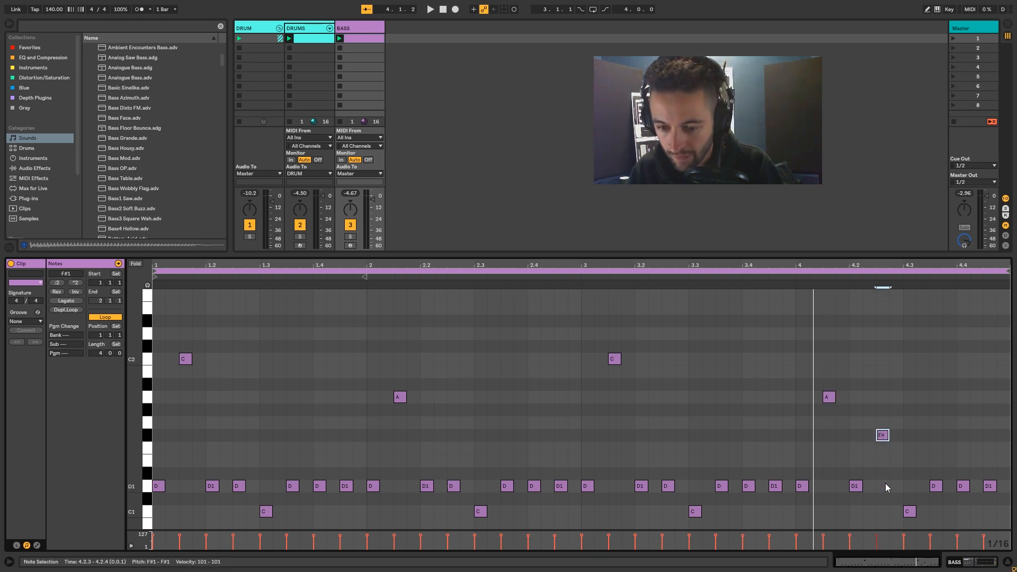
key(Up)
key(Up)
key(Up)
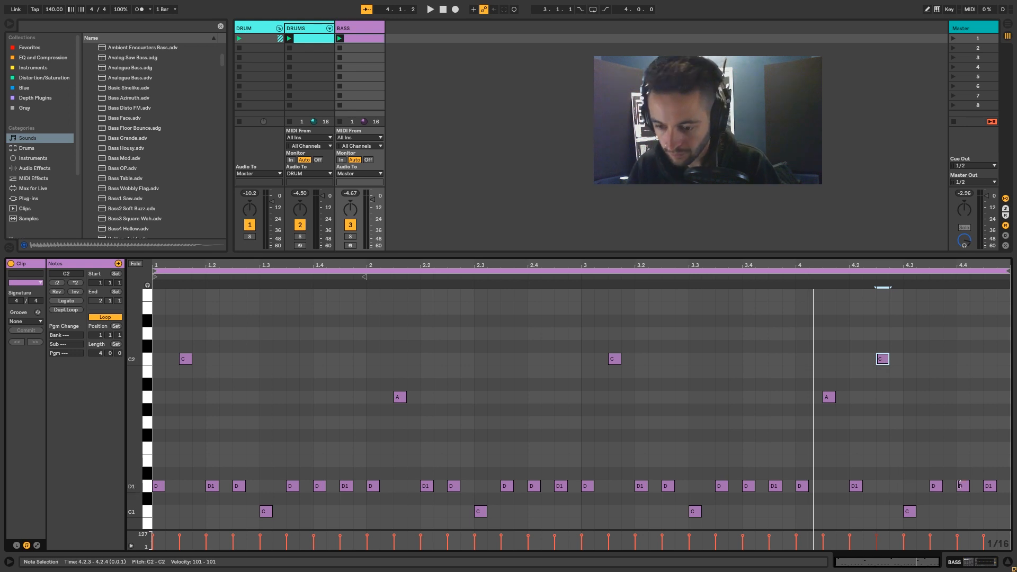
Step: Lengthen the D1 note at 4.4 to fill the last beat of the clip and listen to the full pattern
click(966, 487)
drag(997, 488, 1009, 487)
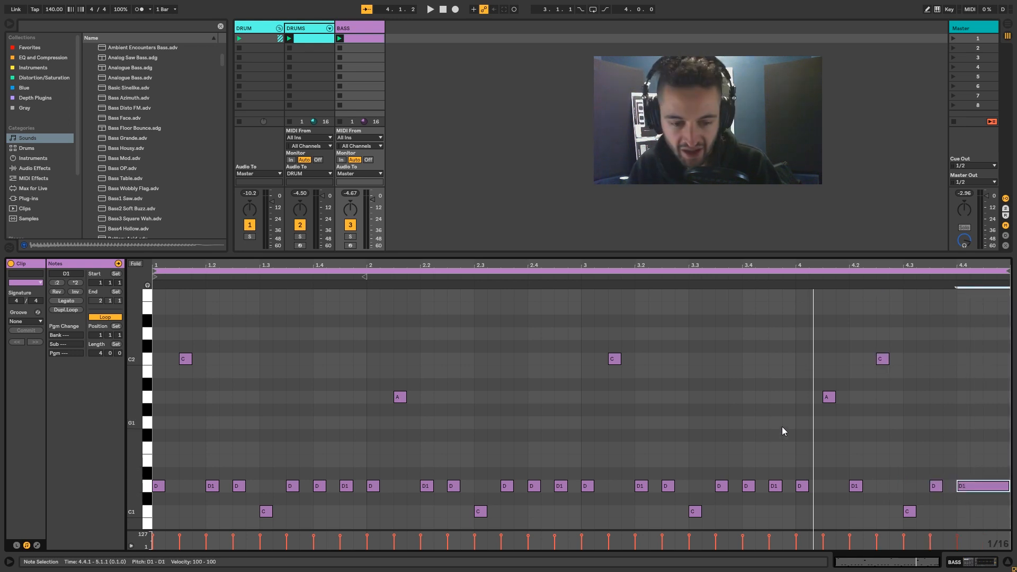
key(space)
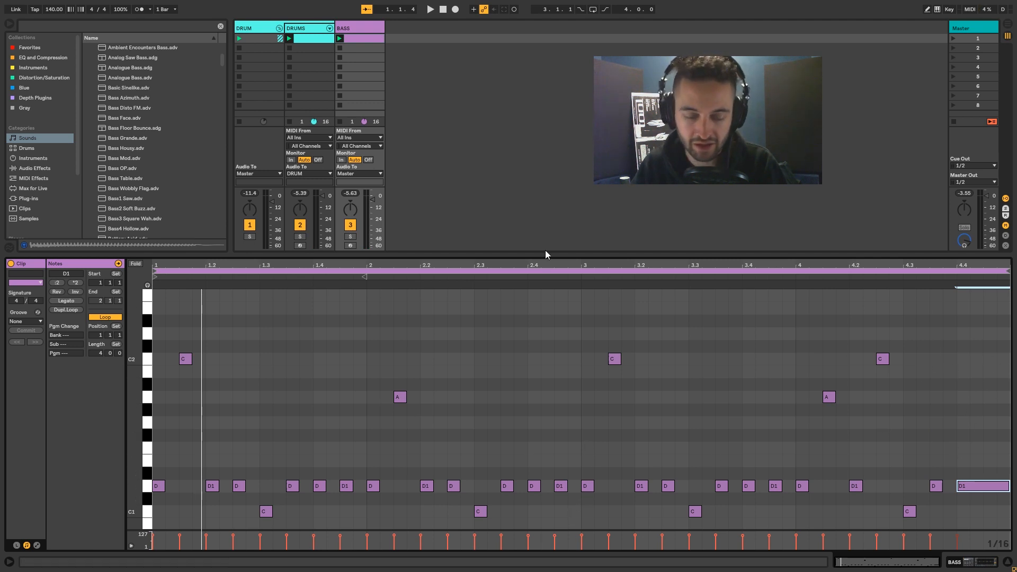
key(space)
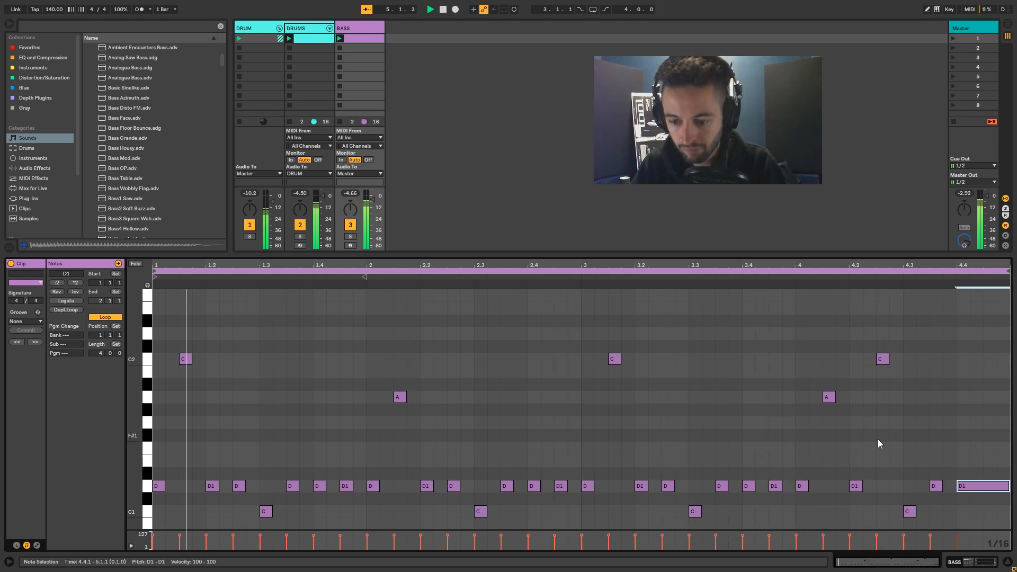
Step: Raise the long note at 4.4 by one octave to D2 and play the clips to check it
click(936, 486)
click(984, 487)
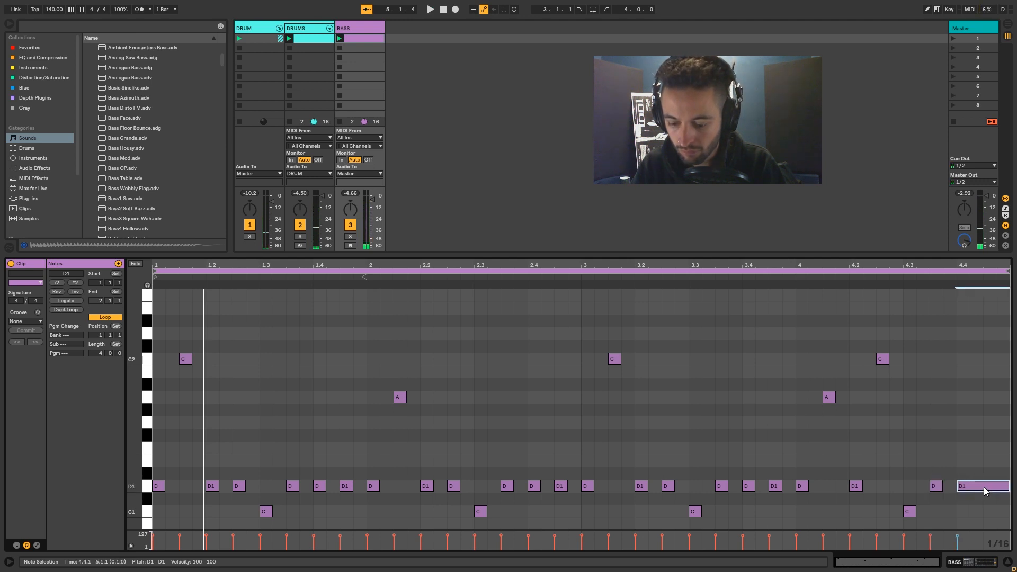
key(shift+Up)
key(space)
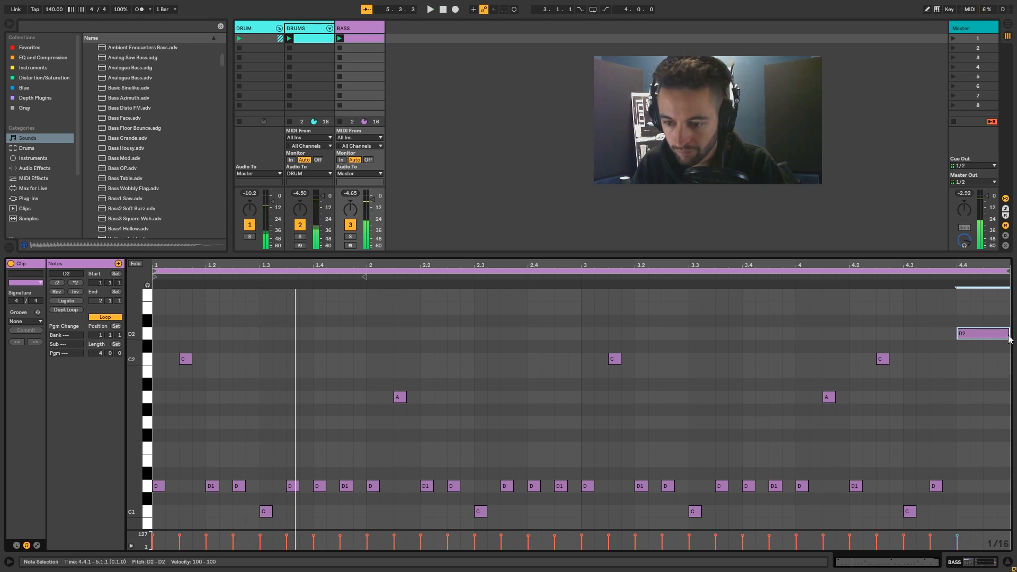
Step: Shorten the D2 note at 4.4 to 1/16, add another 1/16 D2 at 4.4.3 and play the clips
drag(1008, 338, 974, 338)
double_click(987, 334)
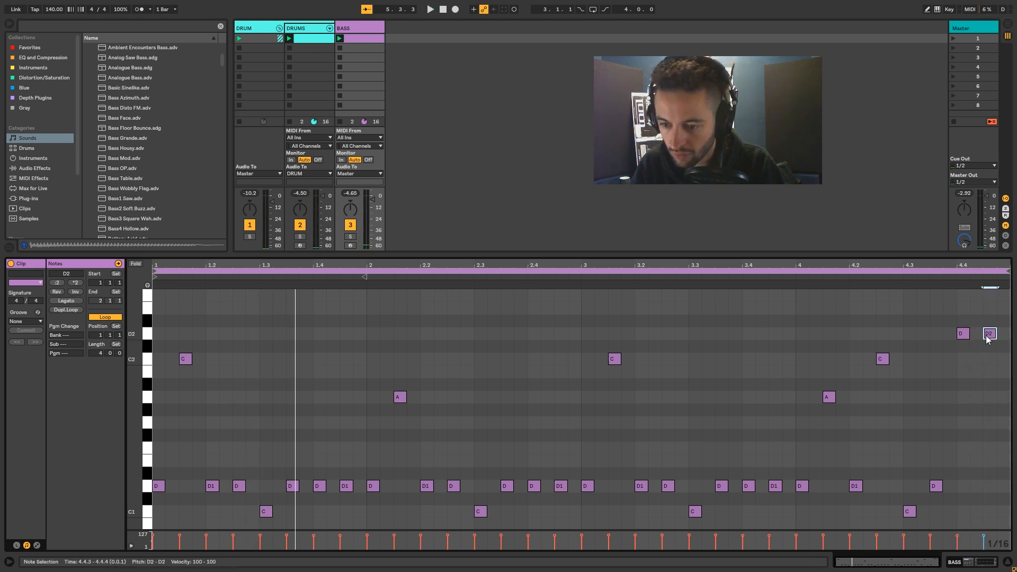
click(797, 278)
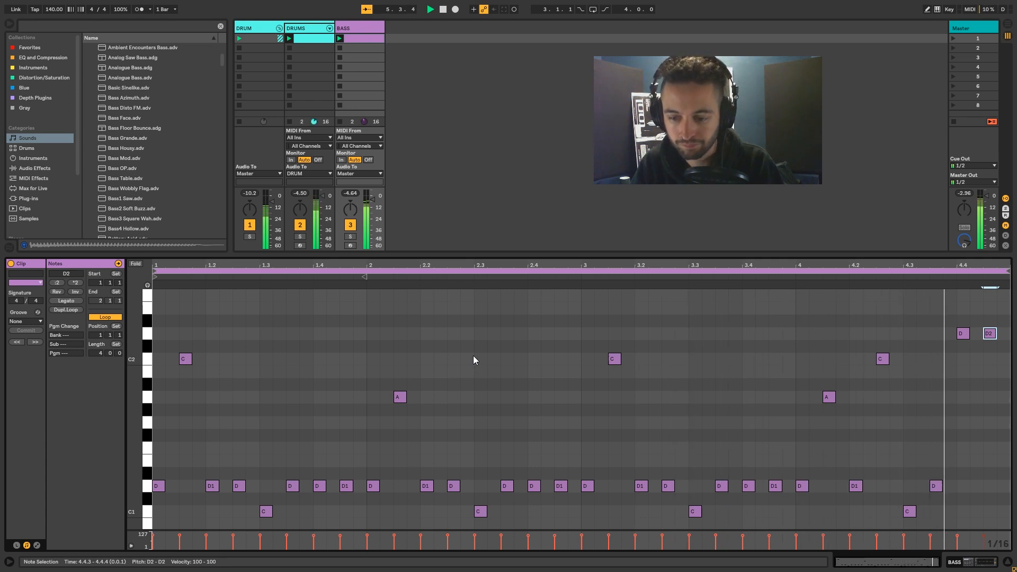
key(space)
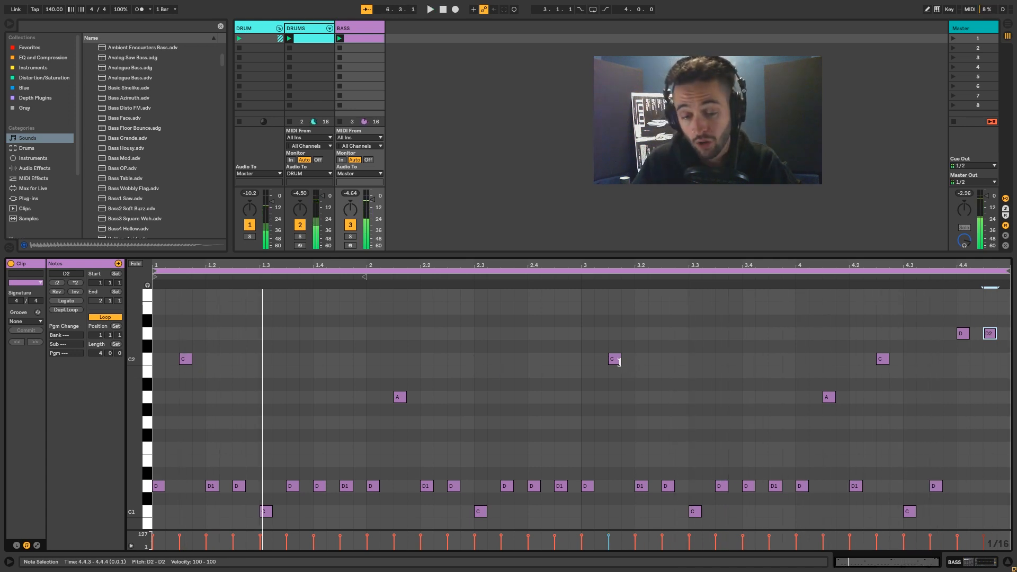
Step: Stop the DRUMS and BASS clips and show the BASS track's device chain
click(290, 122)
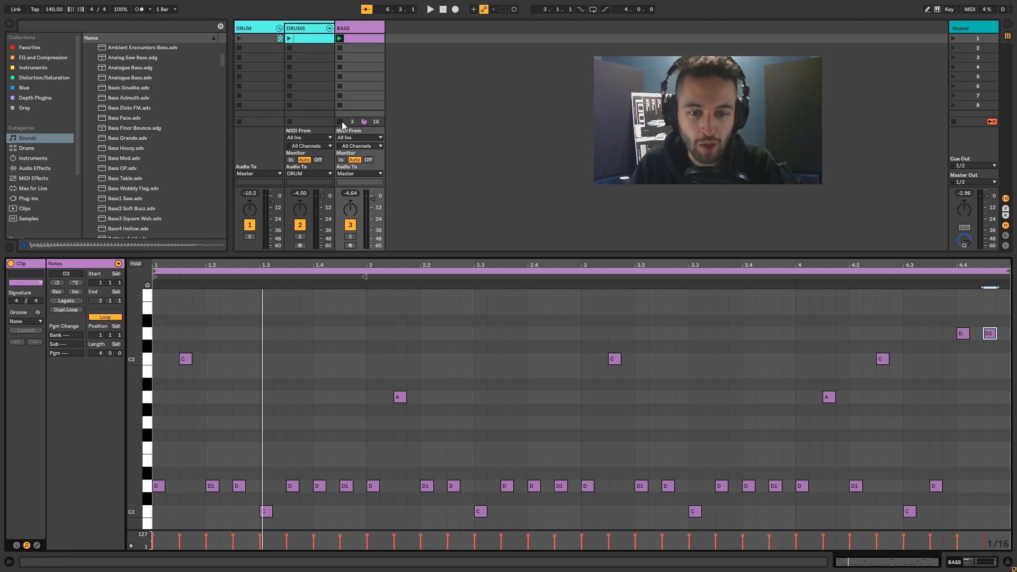
click(341, 121)
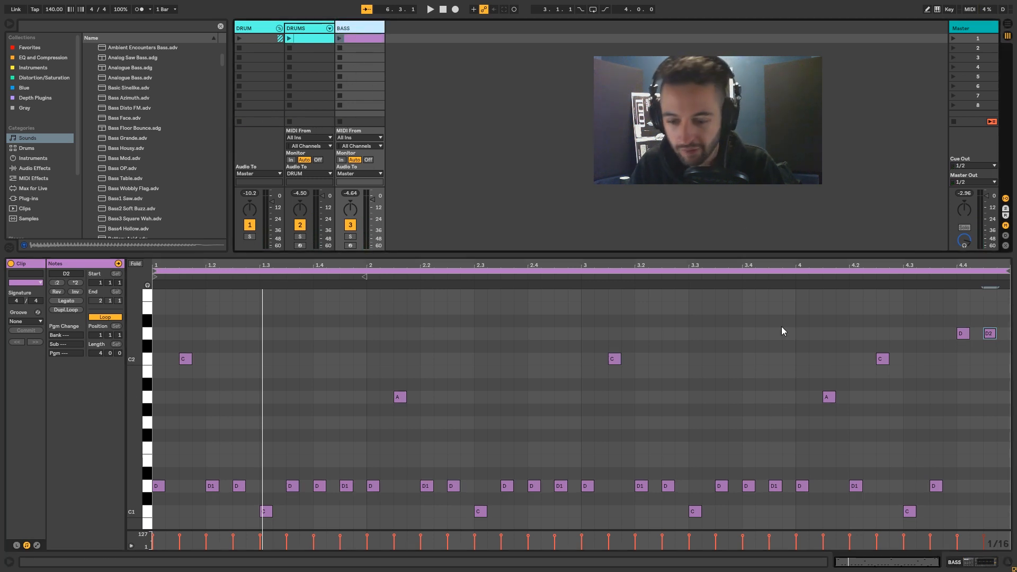
click(973, 566)
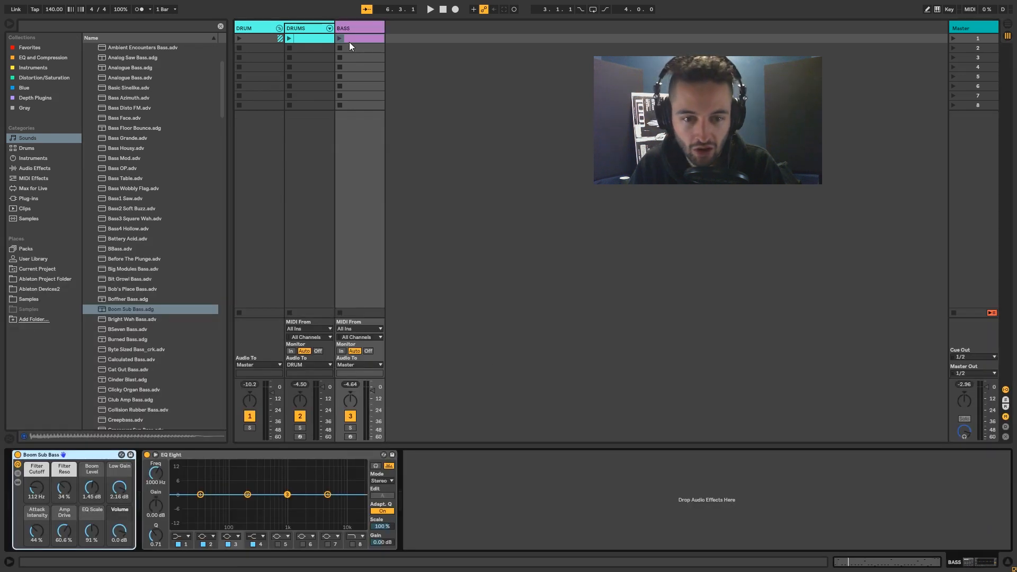
Step: Switch between the bass clip's note editor and the BASS track's devices, ending on the devices
click(355, 28)
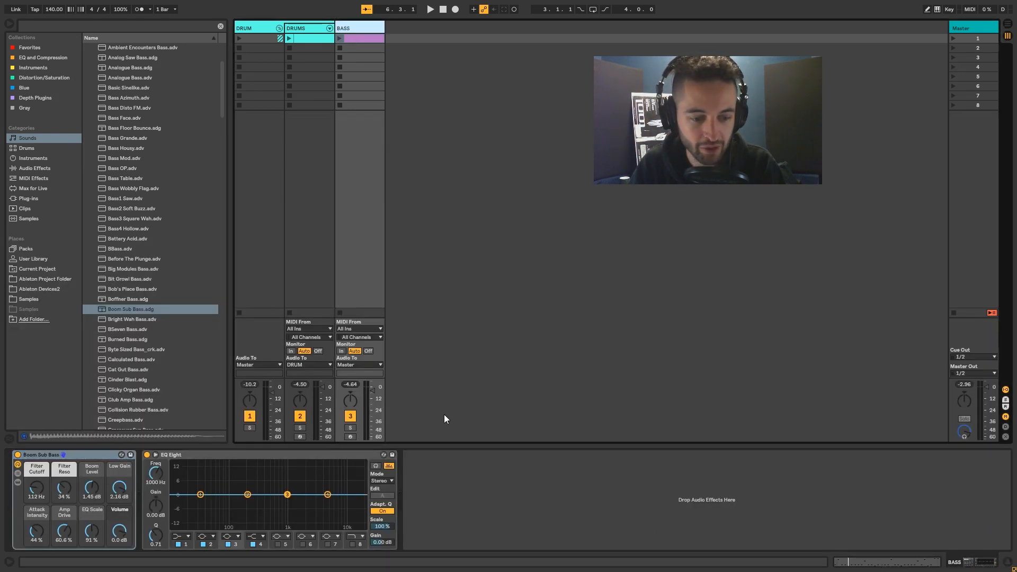
click(553, 329)
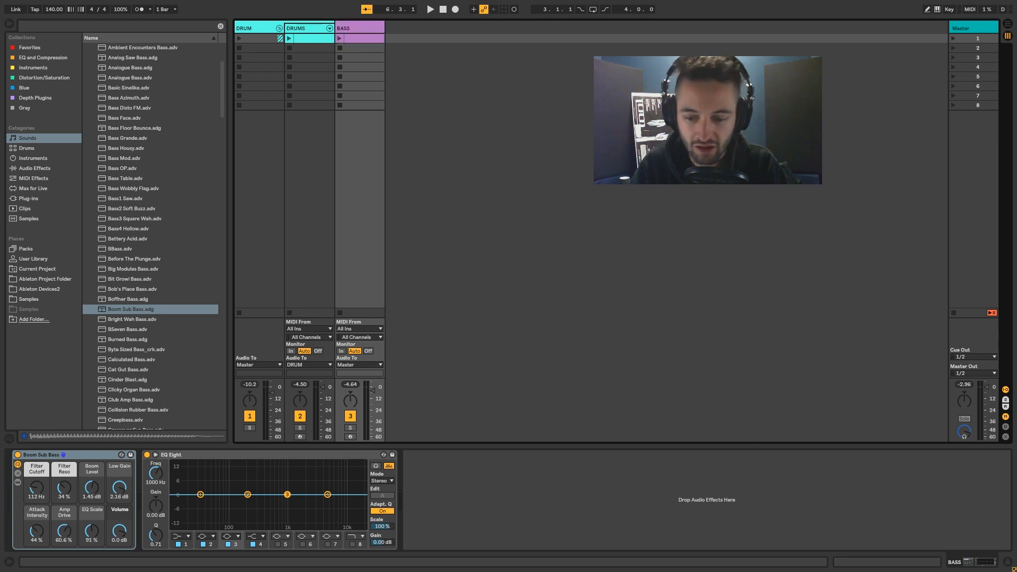
click(852, 563)
click(1008, 562)
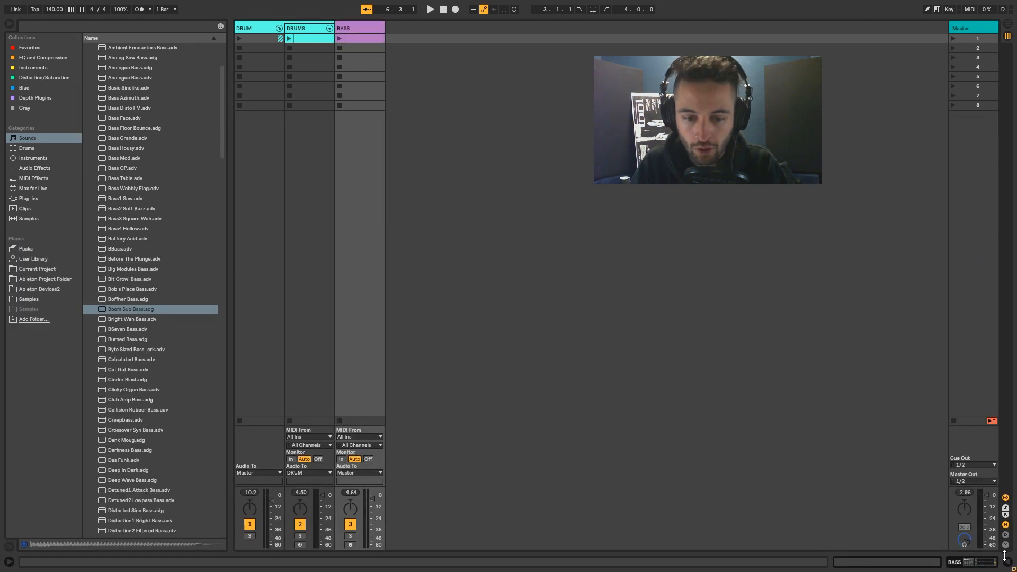
click(924, 564)
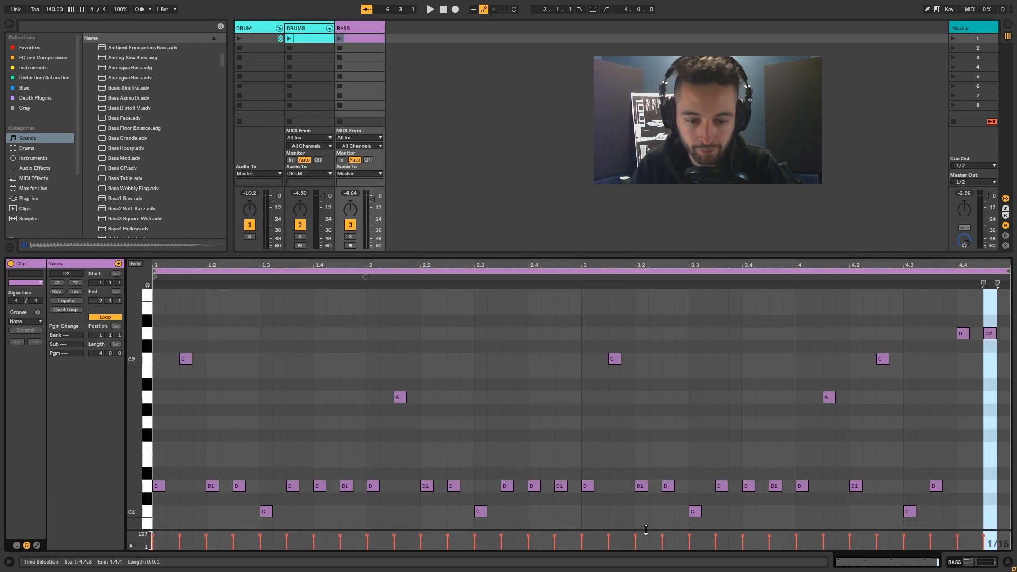
key(shift+Tab)
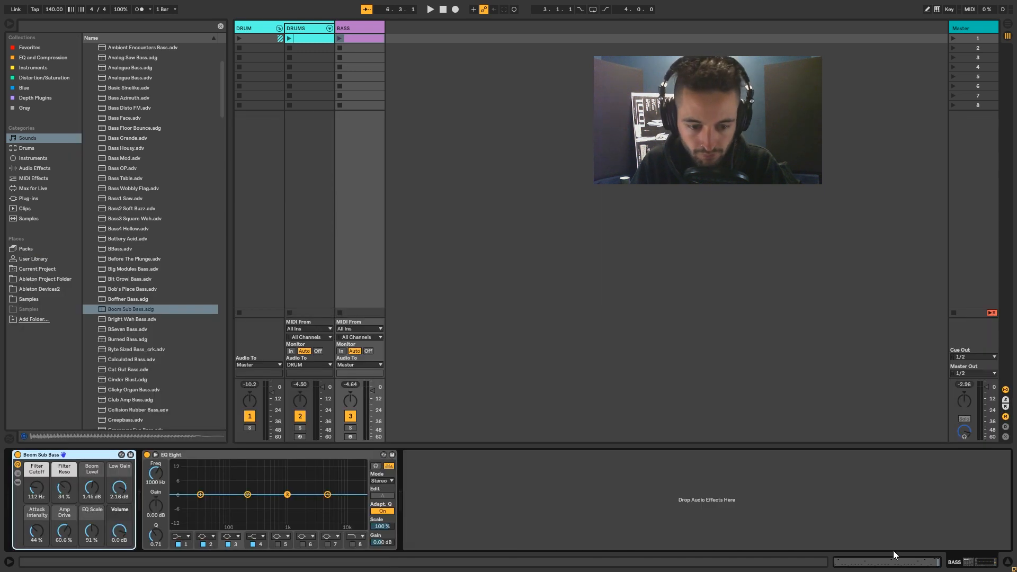
click(349, 38)
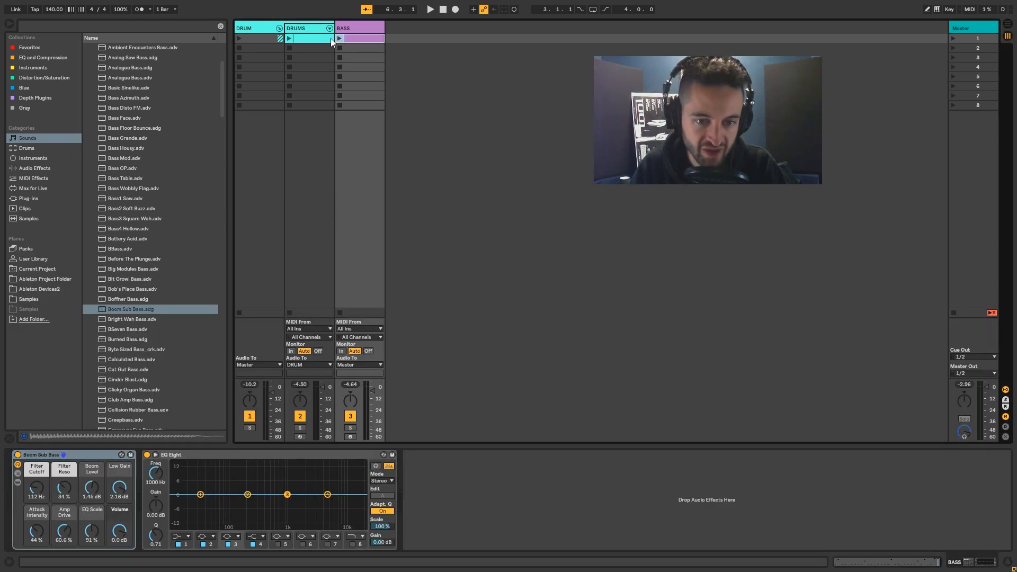
Step: Change EQ Eight's band 2 to a low-cut filter and set its frequency to about 68 Hz
click(207, 536)
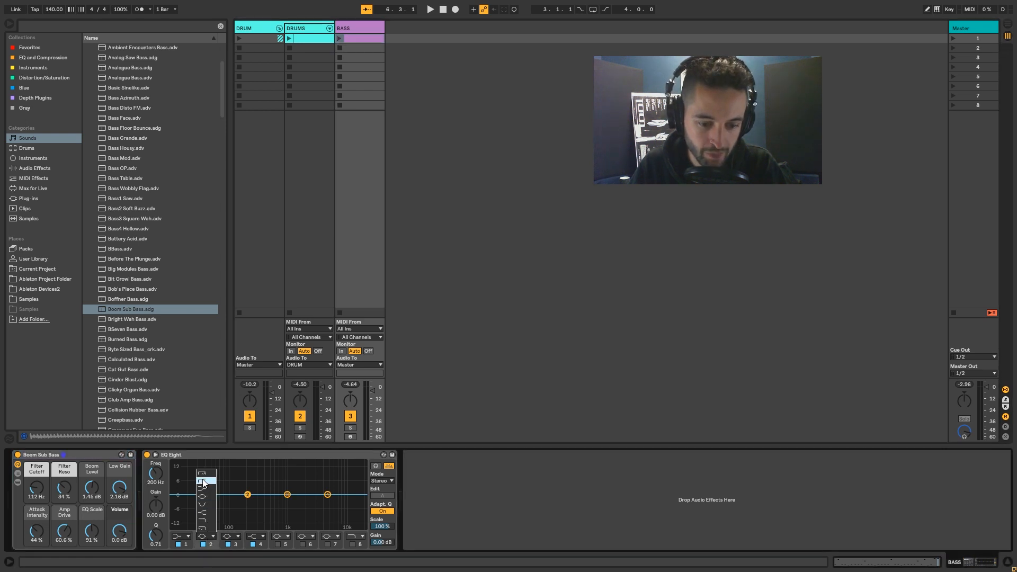
click(243, 469)
click(210, 538)
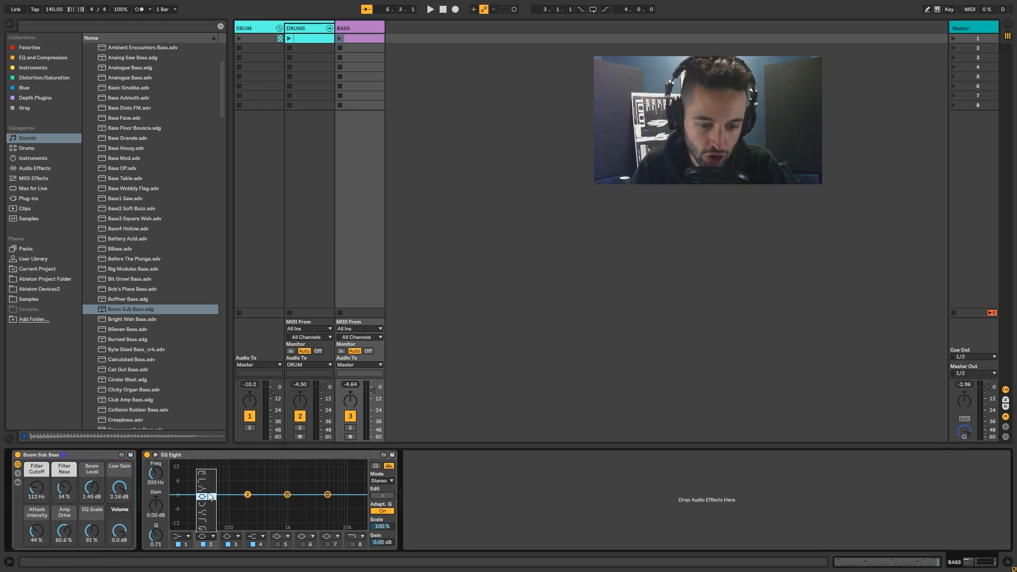
click(206, 475)
drag(247, 502, 221, 499)
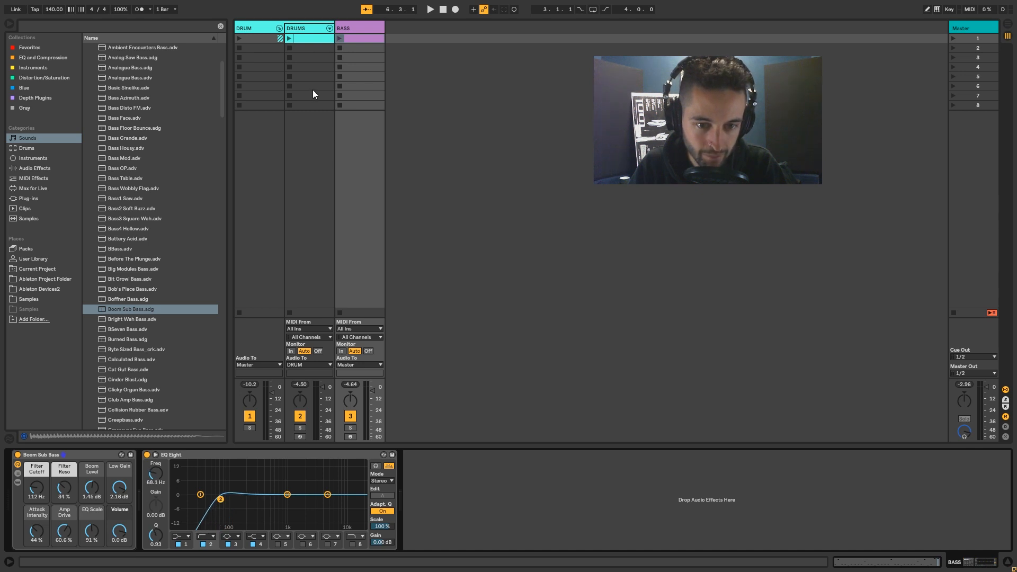
Step: While the BASS clip plays, lower band 2's cutoff to about 58.7 Hz and switch it to the steeper low-cut shape
click(340, 38)
drag(222, 502, 216, 502)
click(207, 536)
click(208, 473)
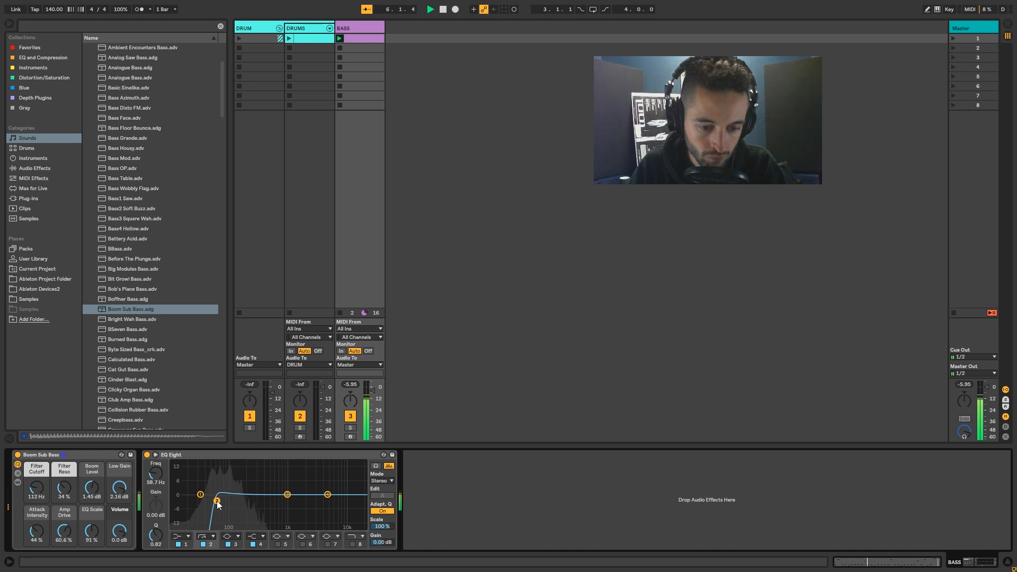
Step: Rename the BASS track as UPPERBASS
click(345, 30)
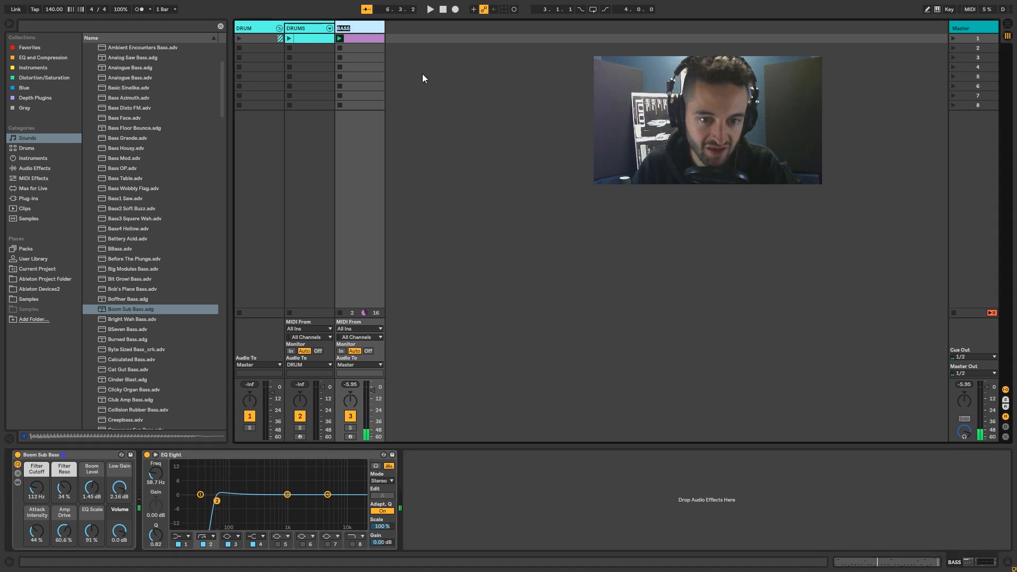
key(ctrl+r)
text(UPPERBASS)
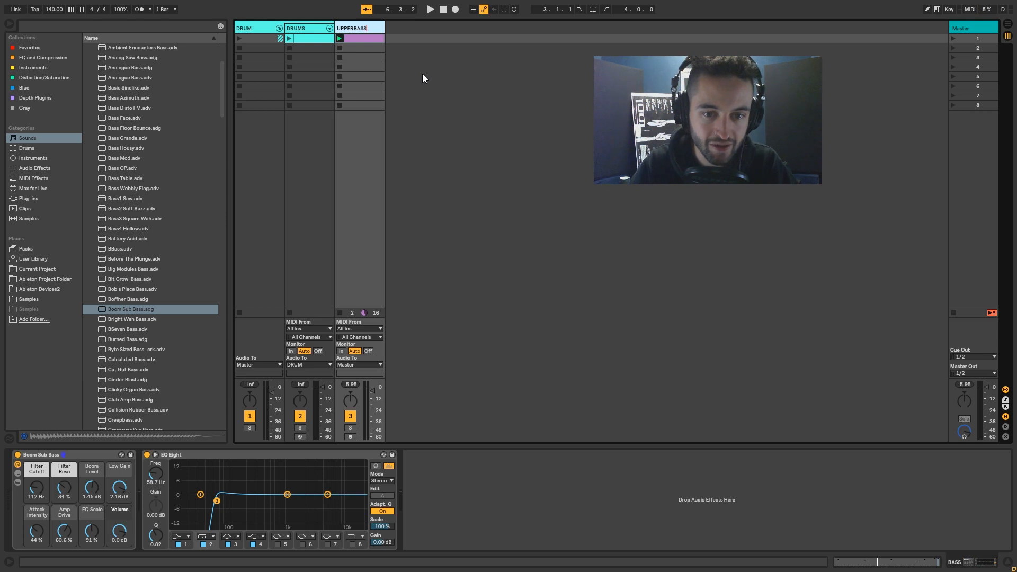
key(Return)
click(361, 67)
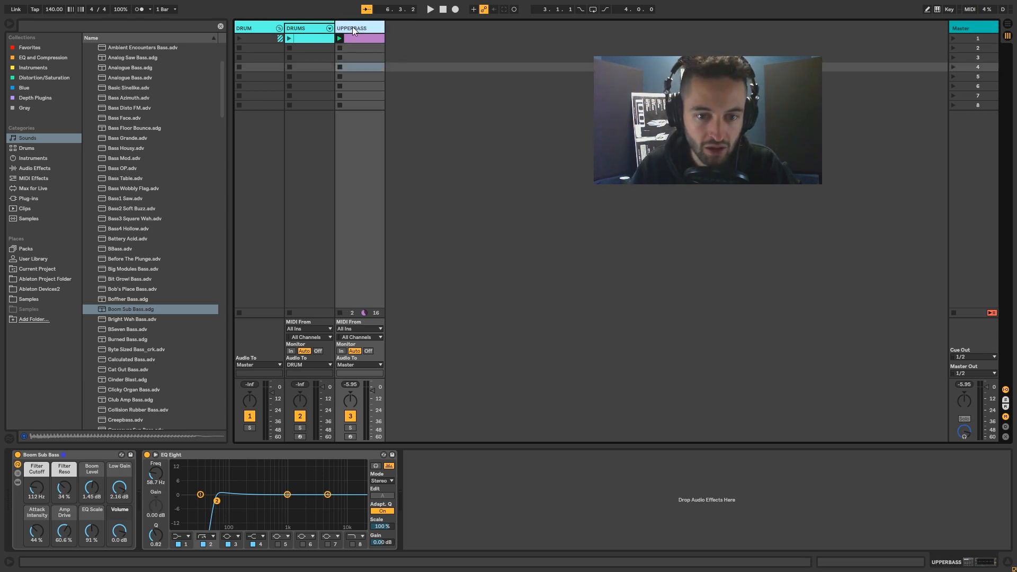
Step: Duplicate the UPPERBASS track and inspect the copy's clip and devices
key(ctrl+d)
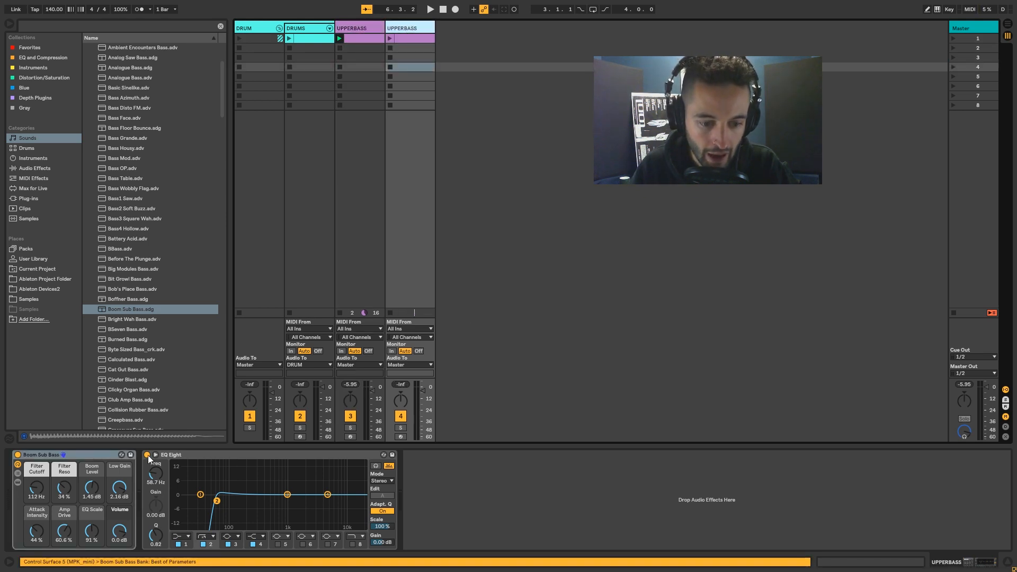
click(206, 452)
click(409, 38)
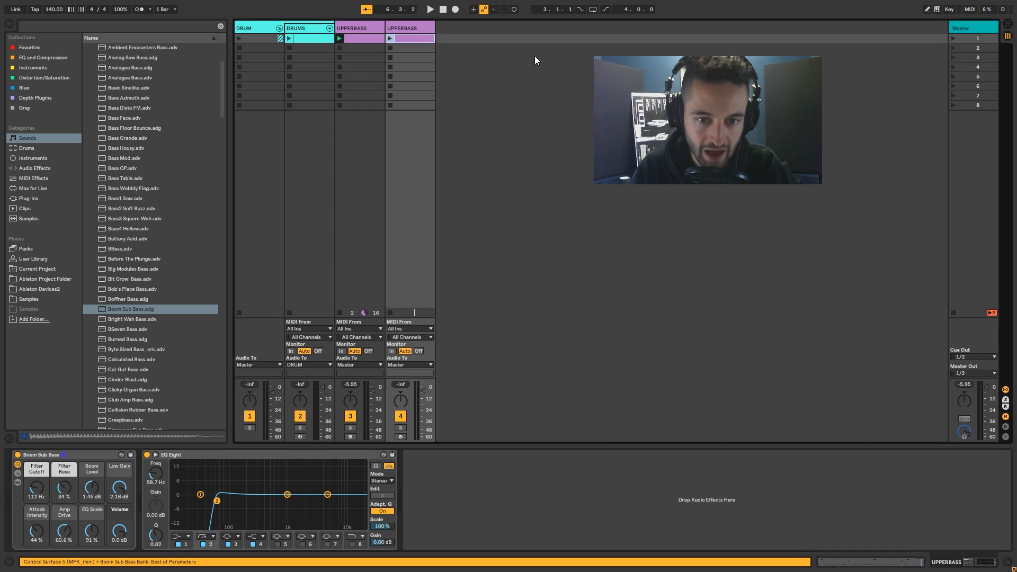
click(887, 564)
key(shift+Tab)
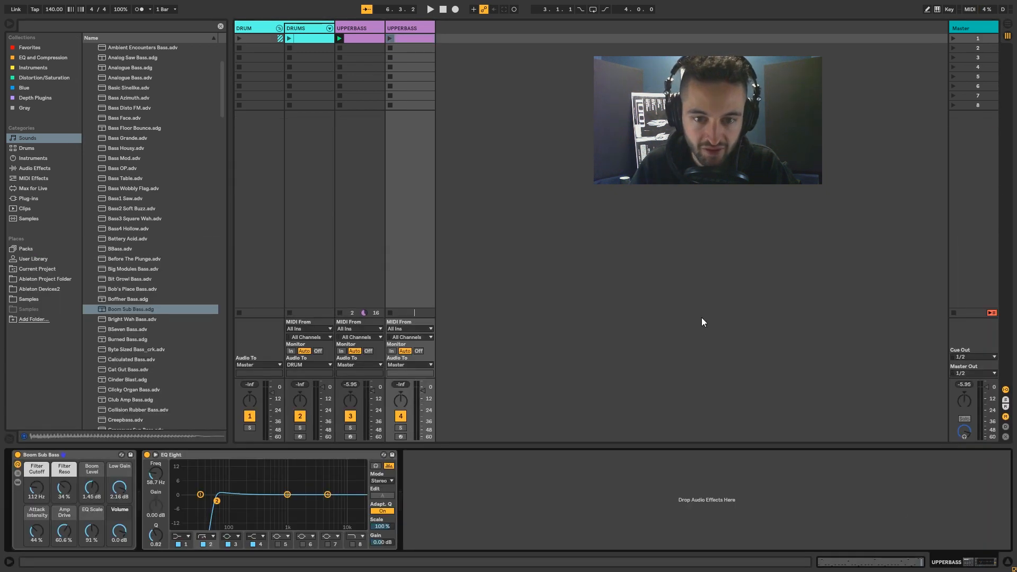
click(364, 28)
click(417, 40)
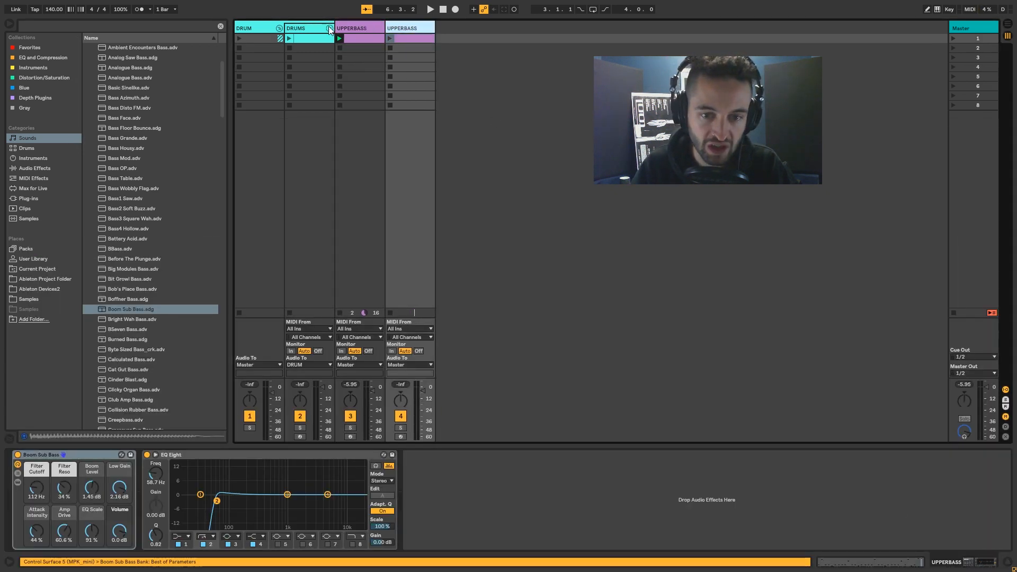
Step: Rename the duplicated track as LOWERBASS
key(ctrl+r)
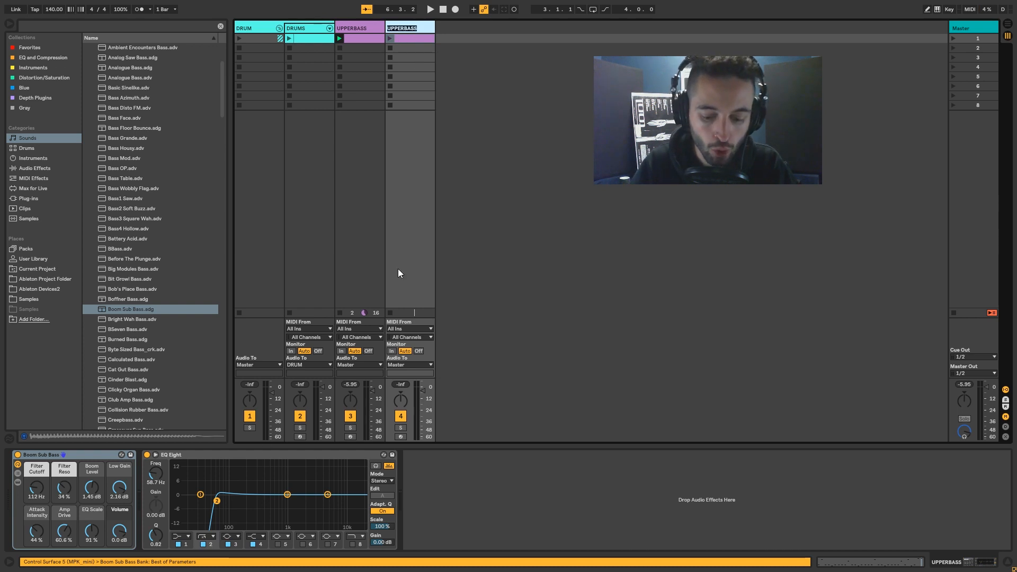
text(LOWEREB)
key(ctrl+z)
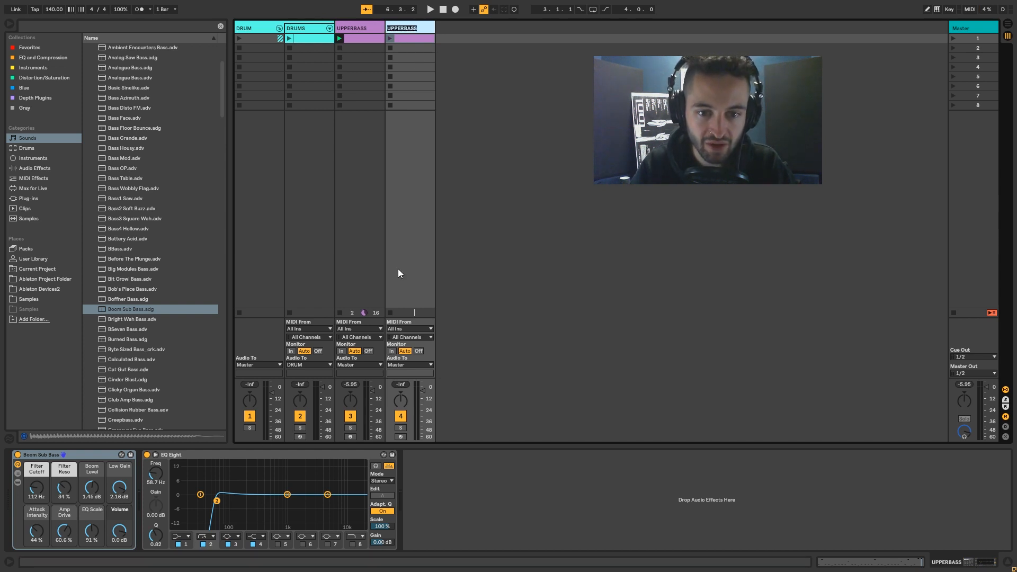
text(LOWERBASS)
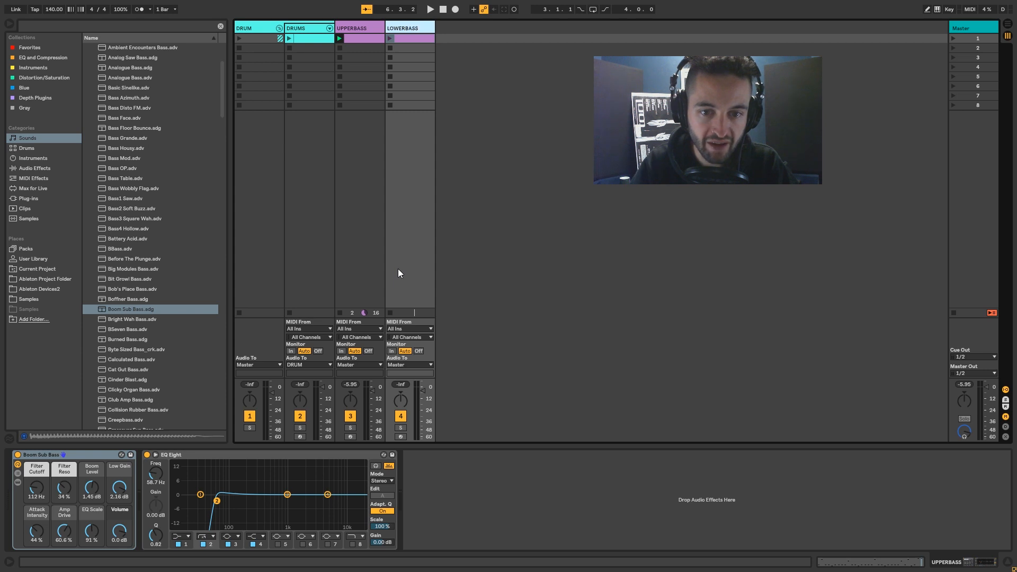
key(Return)
Step: Delete the Boom Sub Bass instrument and EQ Eight from the LOWERBASS track
click(31, 454)
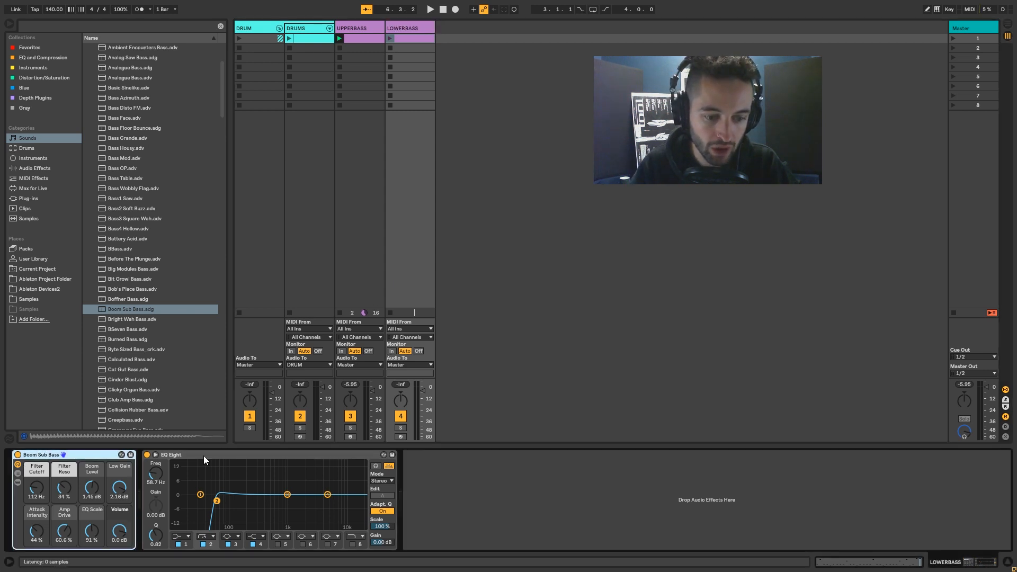
shift+click(209, 454)
key(Delete)
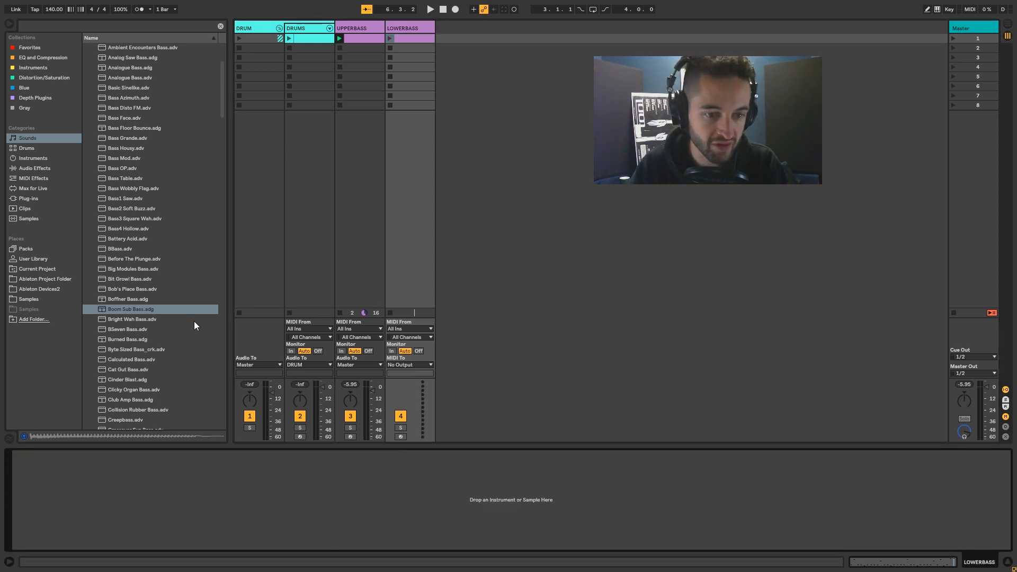
Step: Find the Hip-Hop Sub Bass preset among the bass sounds and load it onto the LOWERBASS track
scroll(191, 338, down, 10)
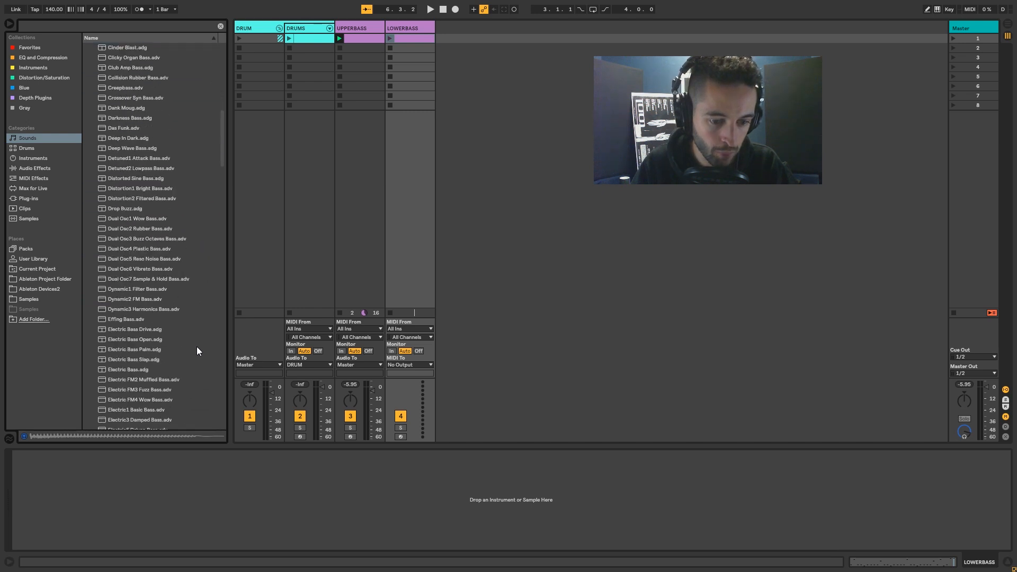
drag(221, 147, 231, 224)
drag(128, 170, 419, 36)
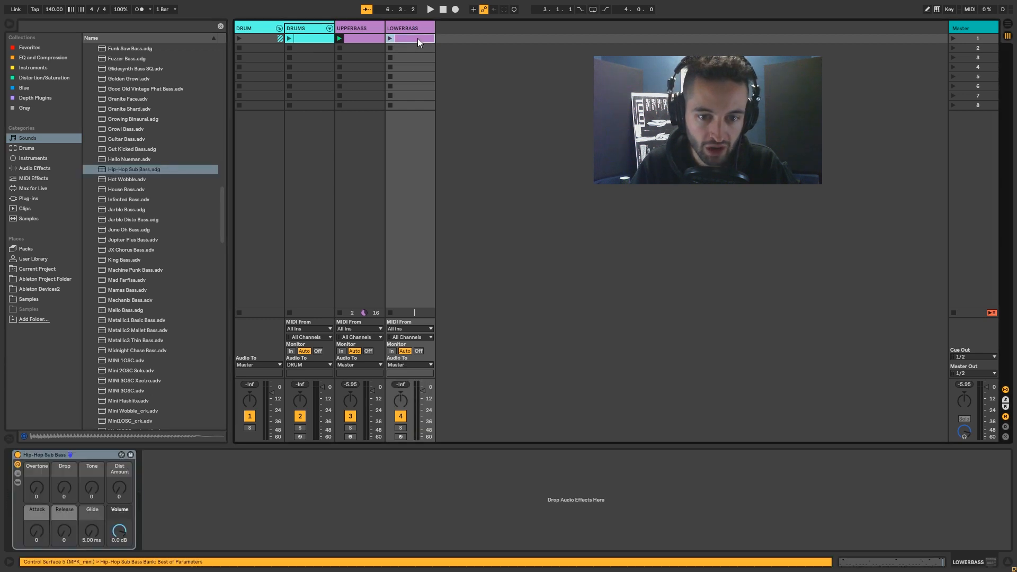
Step: Transpose all notes in the LOWERBASS clip down one octave
click(418, 38)
click(178, 326)
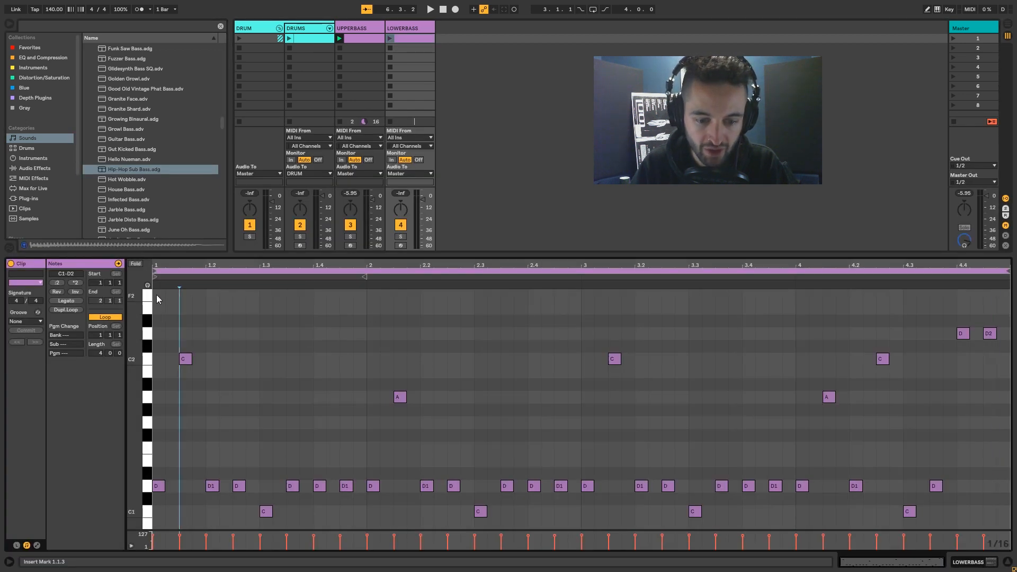
drag(158, 296, 1011, 529)
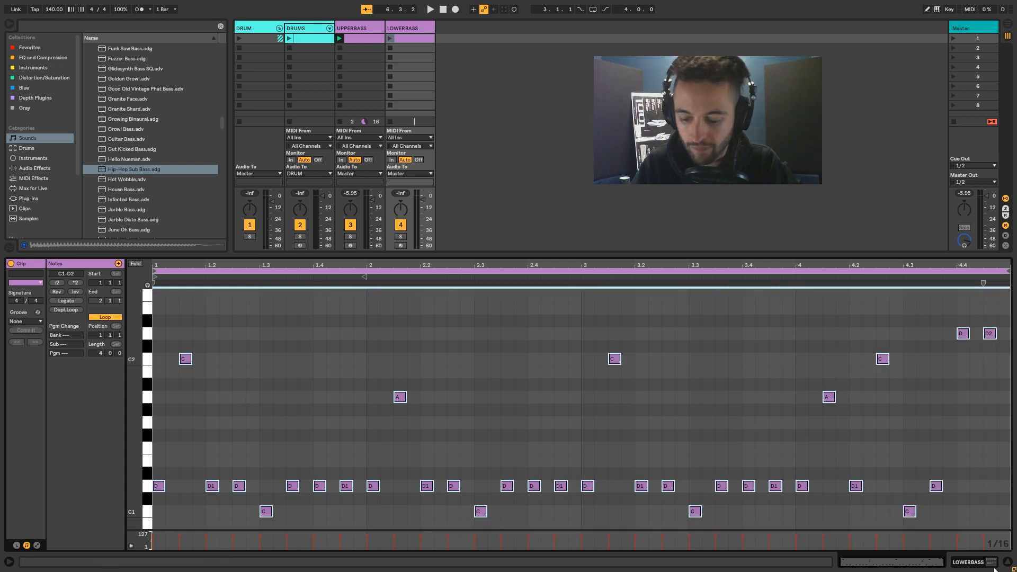
key(shift+Down)
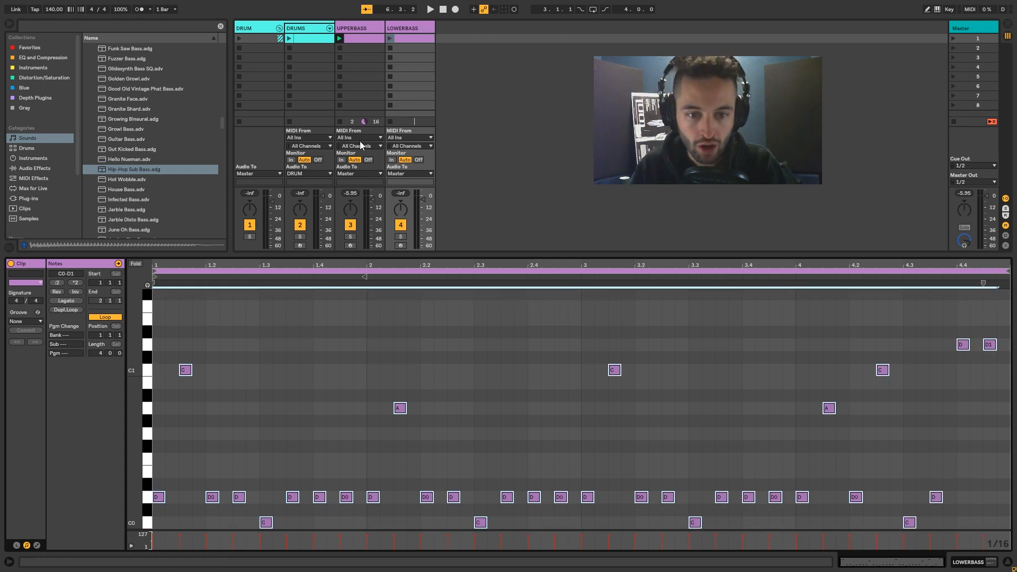
Step: Stop the UPPERBASS clip, play the LOWERBASS clip on its own, and stop it
click(339, 122)
click(389, 38)
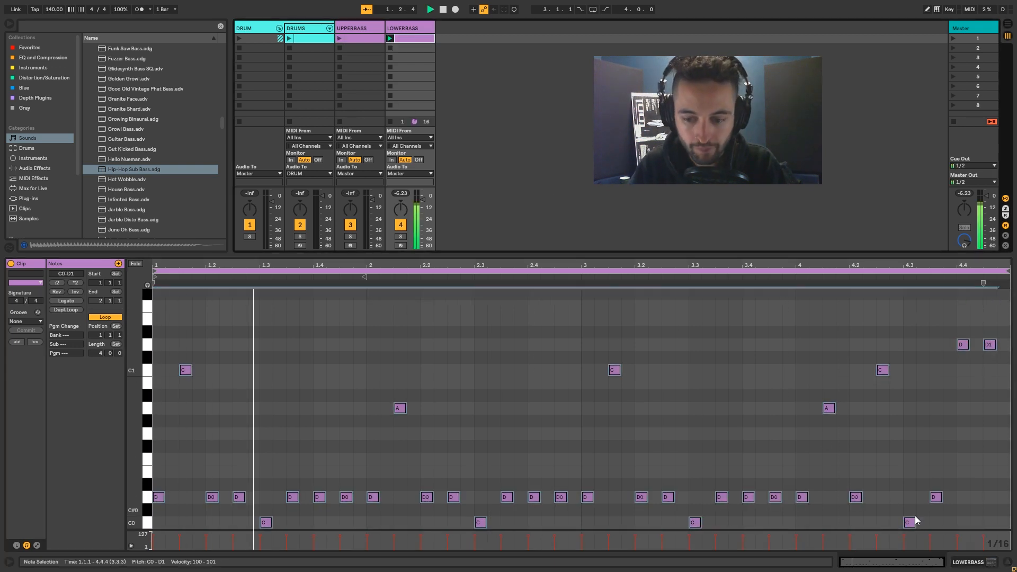
click(390, 121)
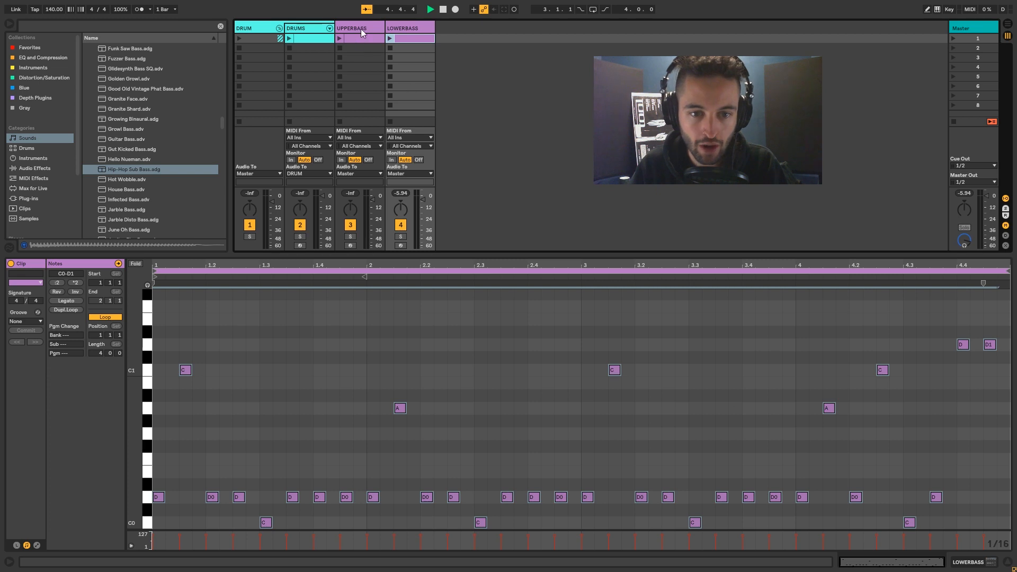
Step: Play the UPPERBASS clip, bring in LOWERBASS with it, and listen to both basses together with the DRUMS clip
click(363, 28)
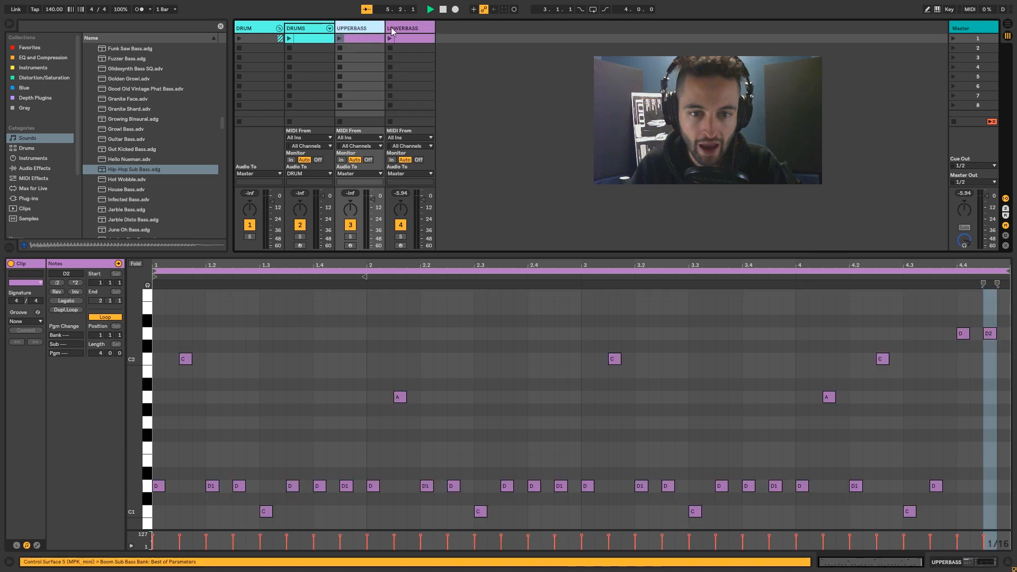
click(340, 38)
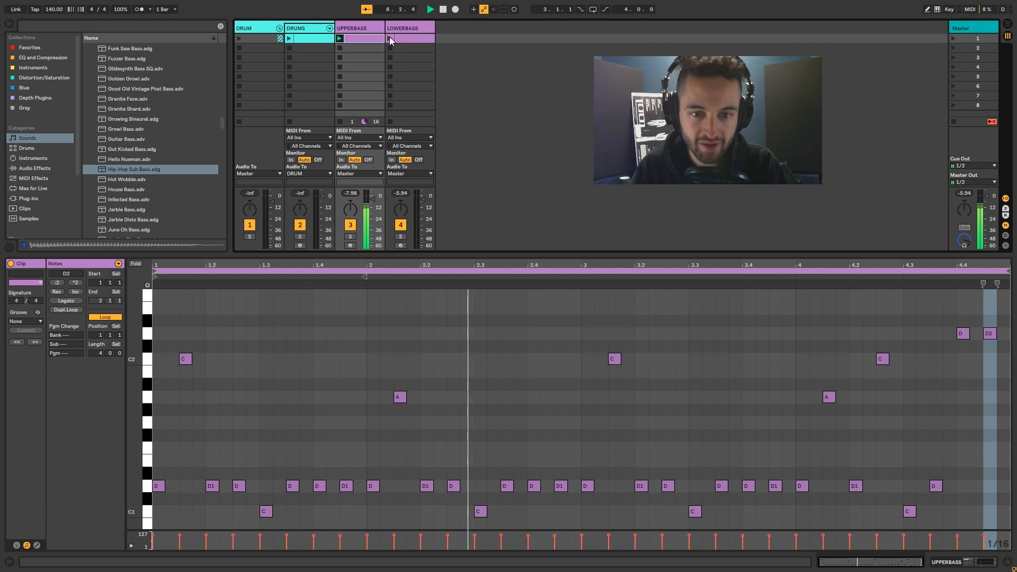
click(391, 38)
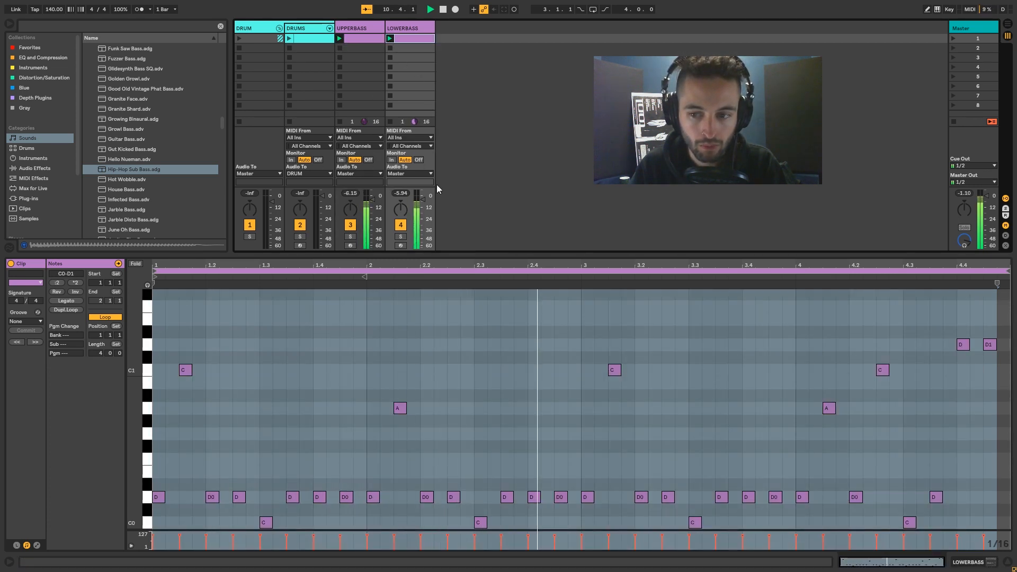
key(space)
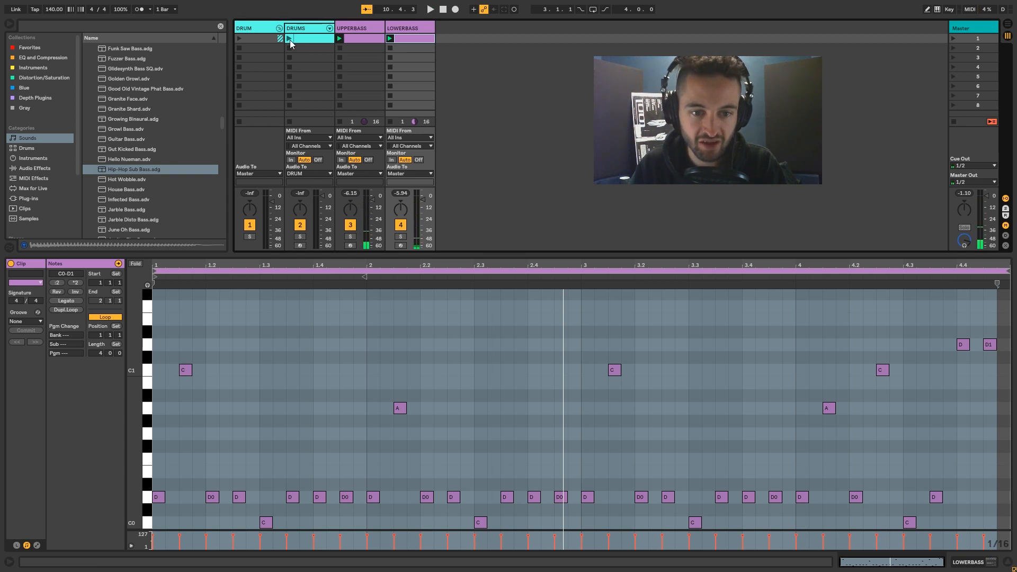
click(291, 40)
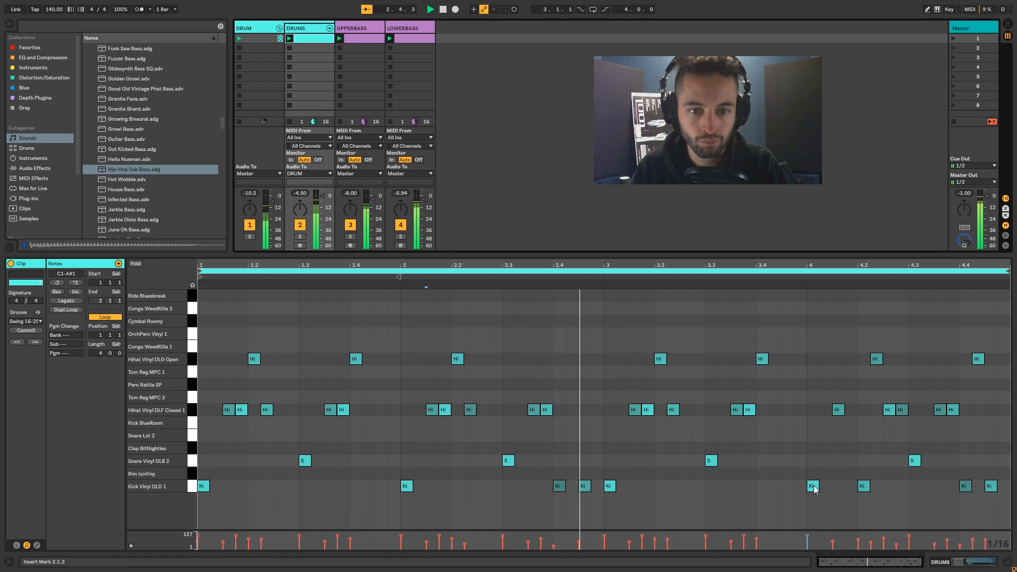
Step: Group the UPPERBASS and LOWERBASS tracks
click(364, 30)
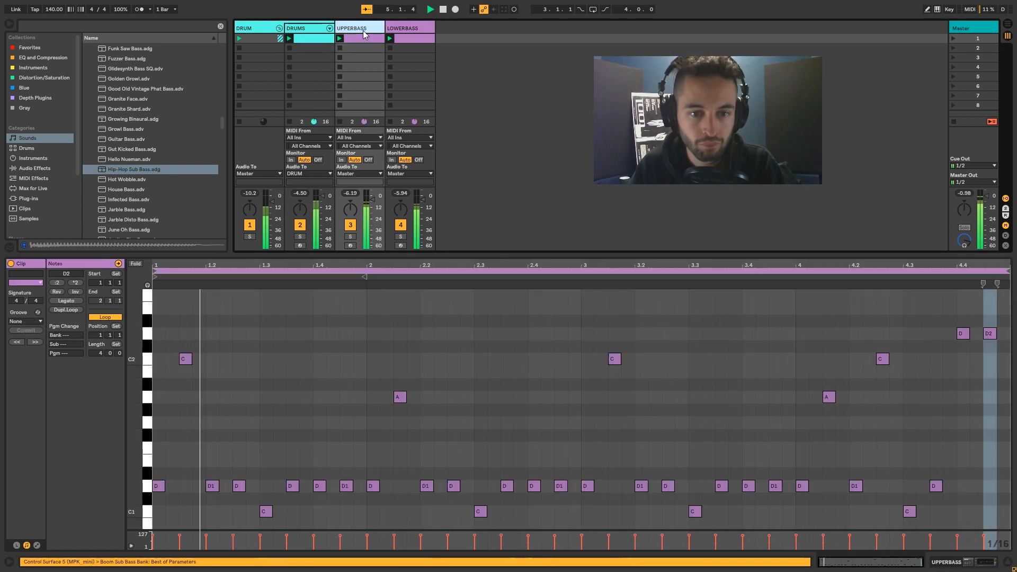
shift+click(393, 28)
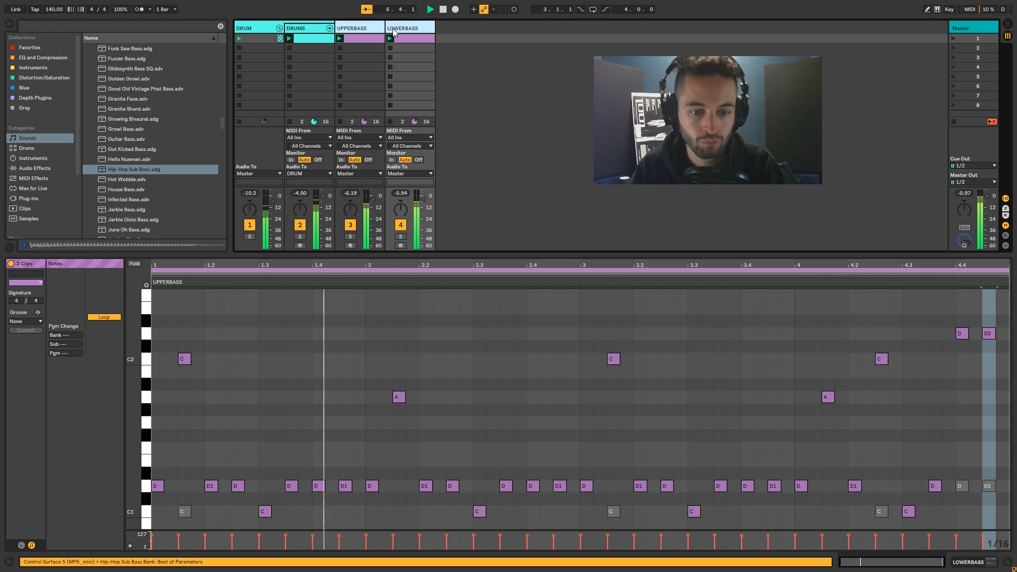
right_click(362, 31)
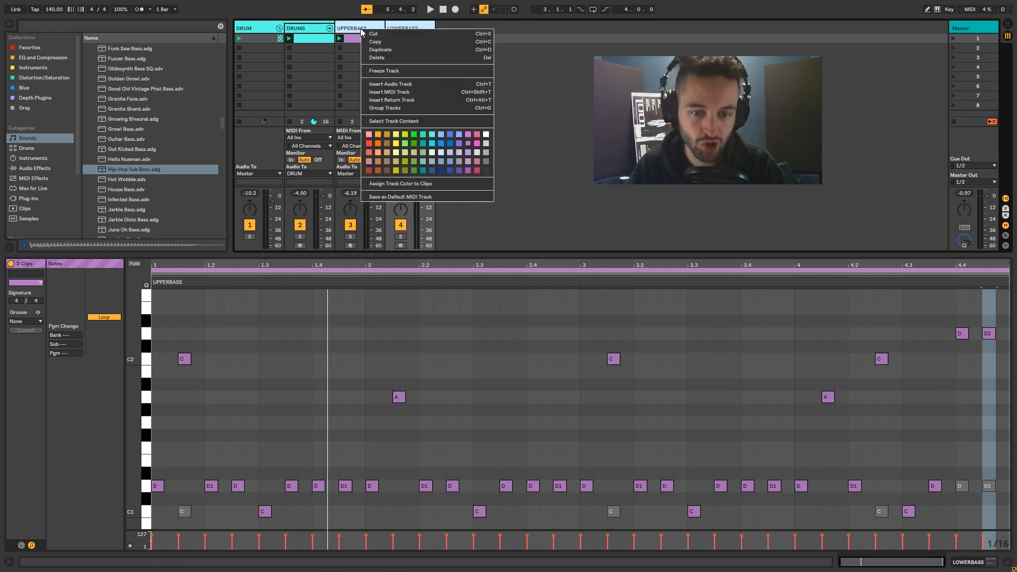
click(346, 27)
right_click(365, 30)
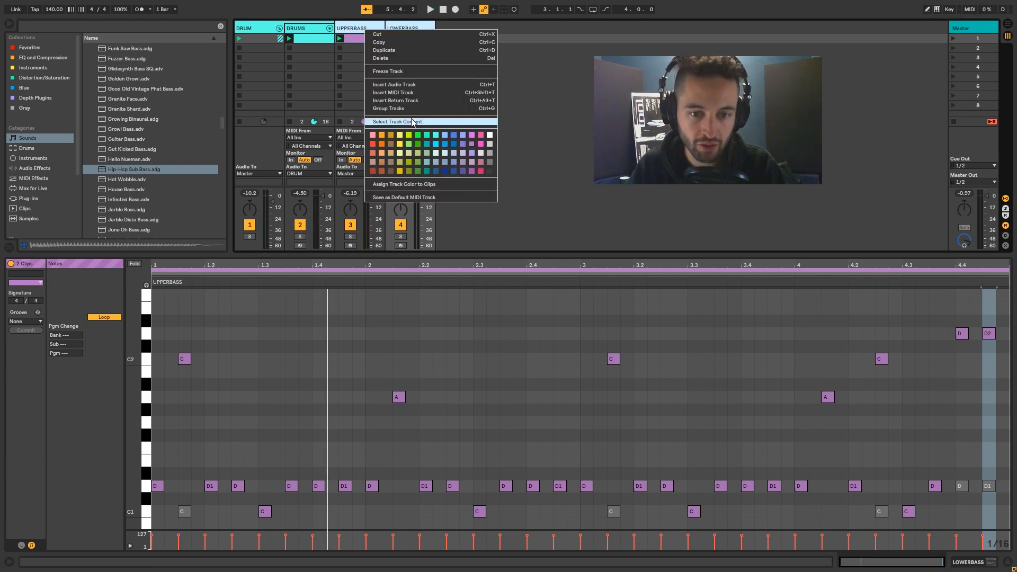
click(399, 108)
Step: Rename the new group track as BASS
key(ctrl+r)
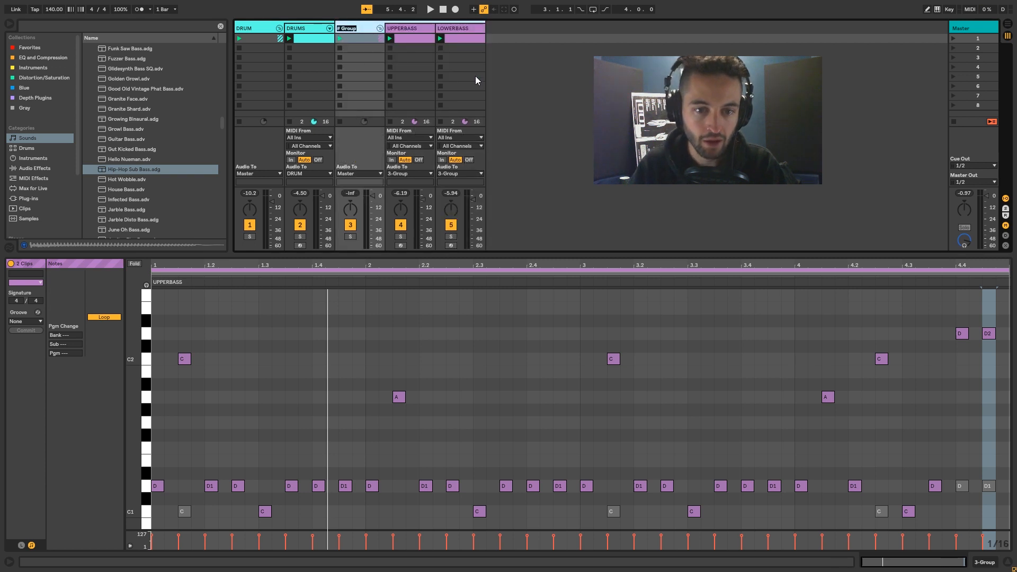
text(BASS)
key(Return)
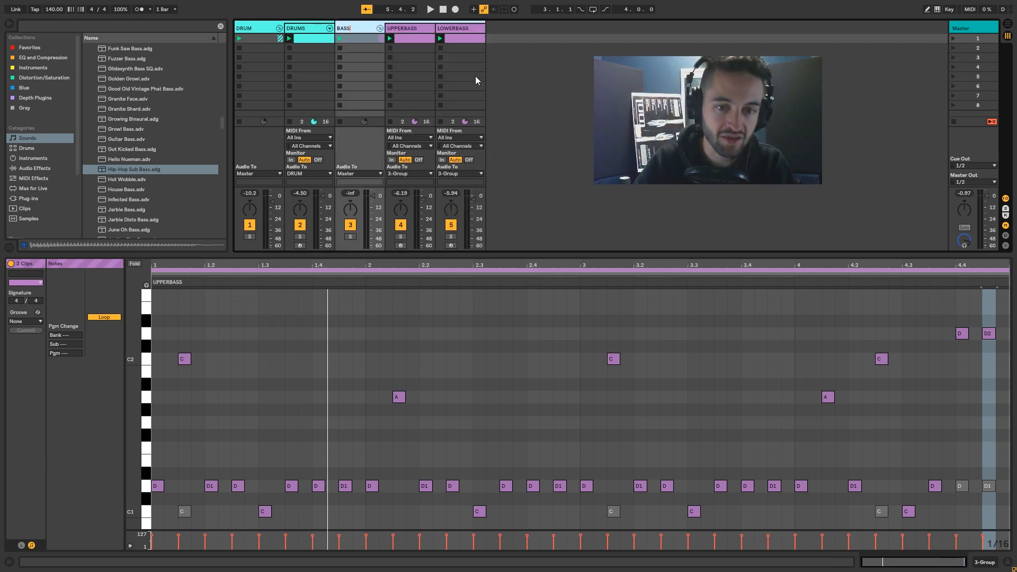
Step: Check the DRUM and BASS group tracks and shrink the clip detail area to give the session grid more height
click(255, 25)
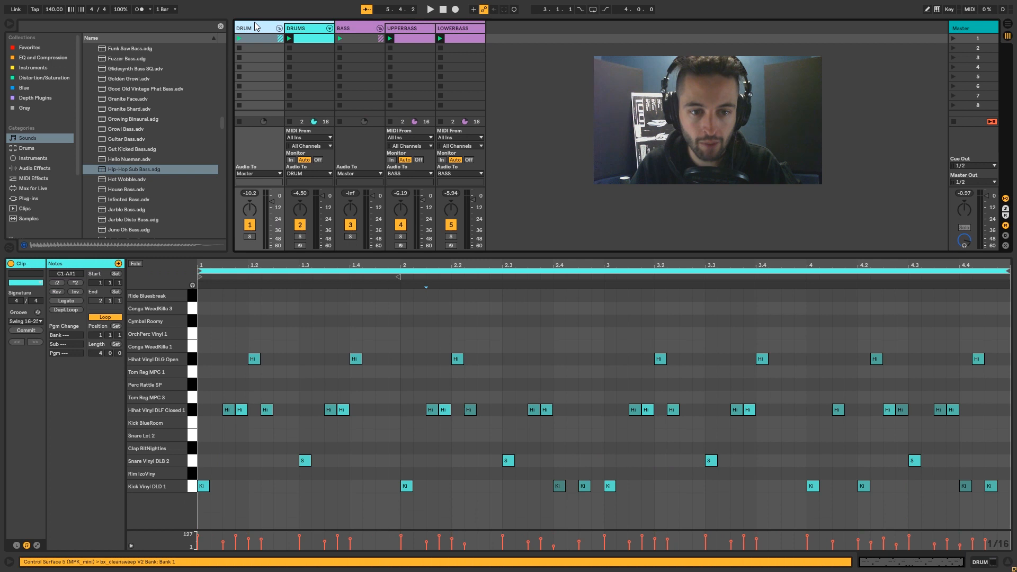
click(356, 29)
click(517, 84)
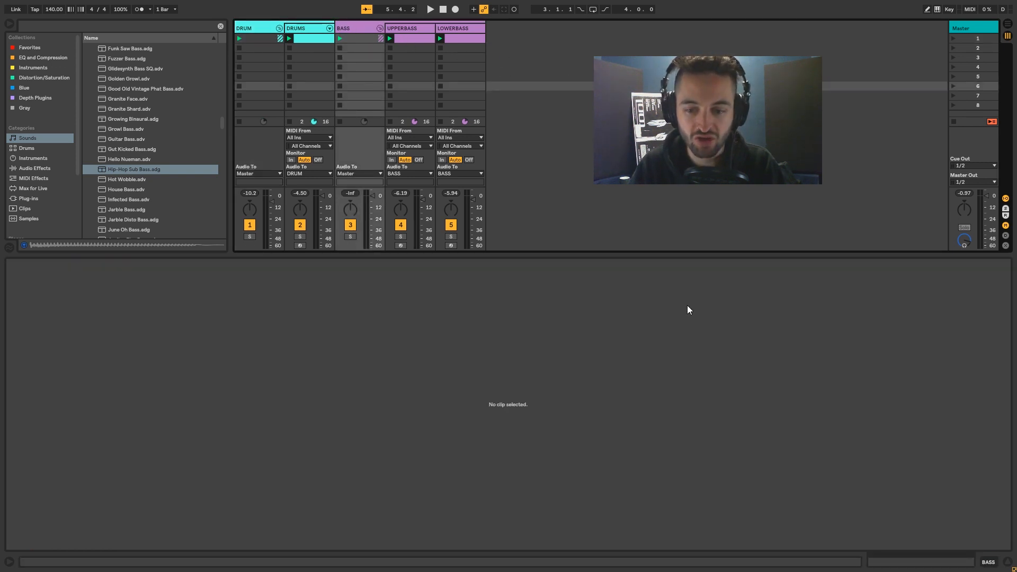
drag(866, 255, 897, 454)
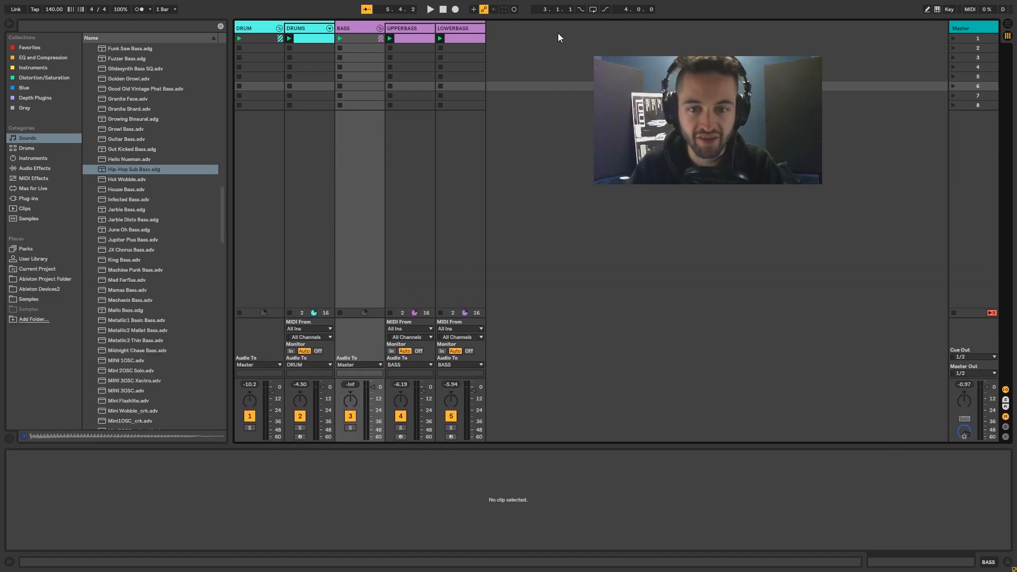
Step: Fold and unfold the BASS group and view the UPPERBASS clip
click(380, 28)
click(380, 28)
click(403, 40)
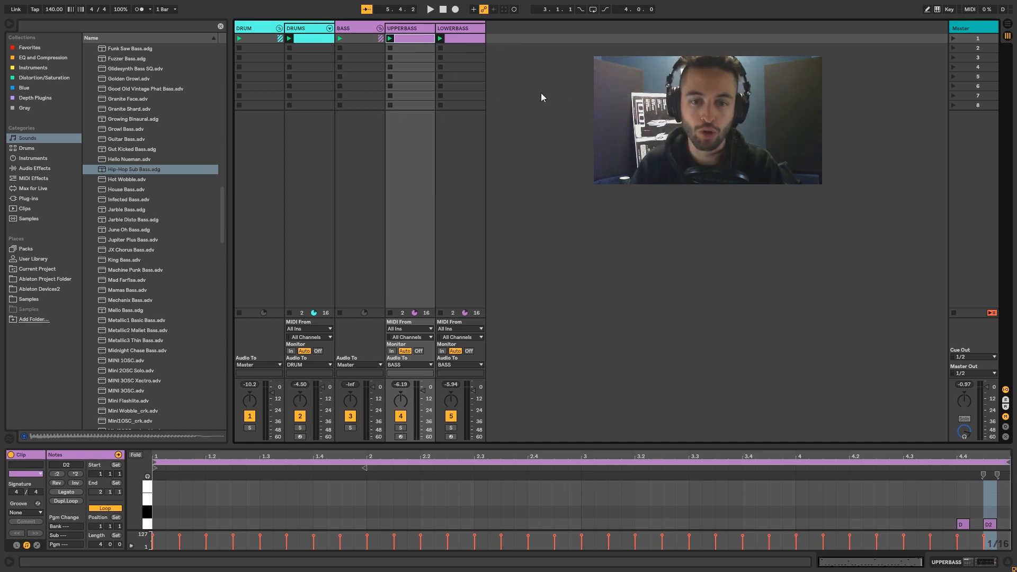
click(542, 68)
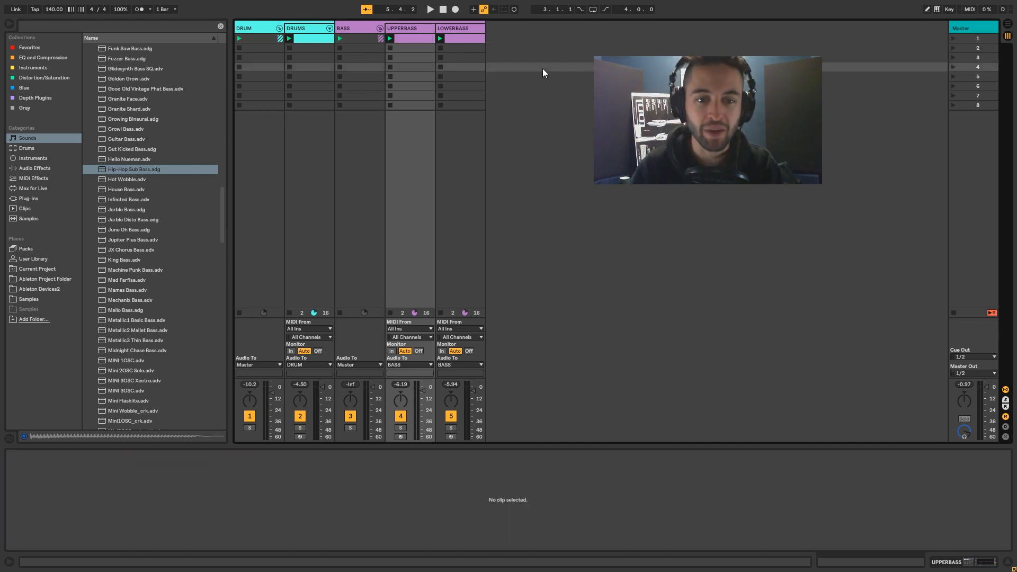
click(534, 55)
click(482, 51)
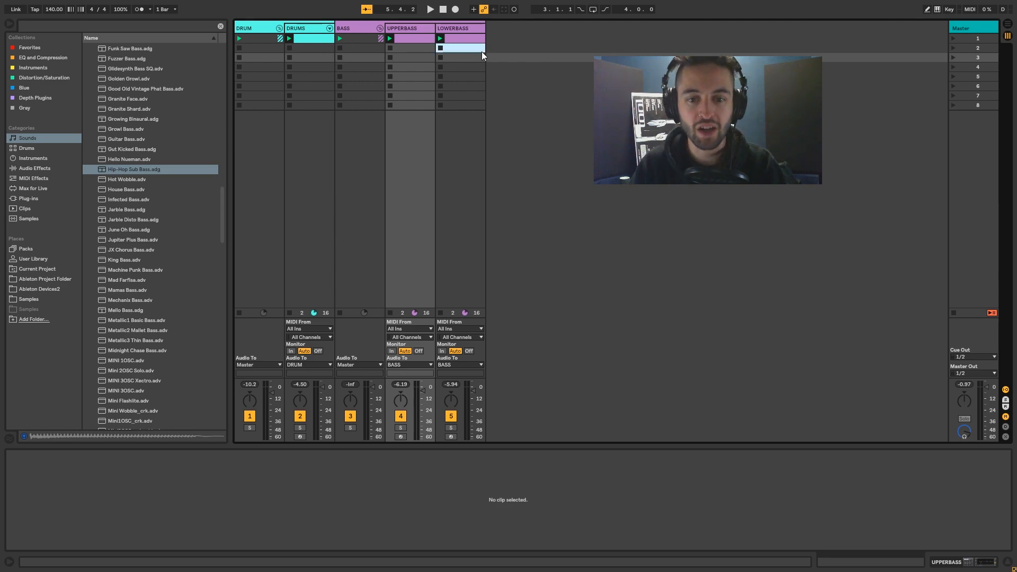